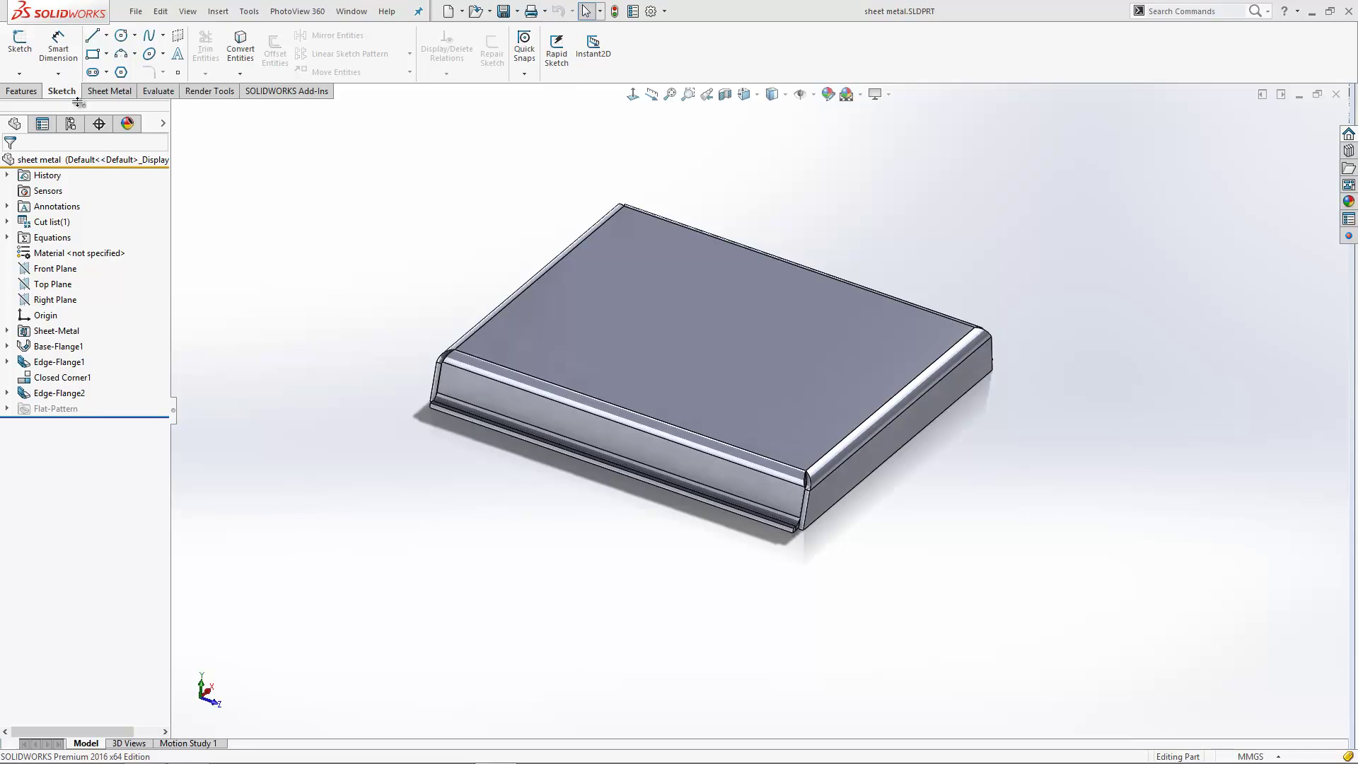
Step: Bring up the Sheet Metal tools for the folded part 'sheet metal.SLDPRT'
{"action": "left_click", "coordinate": [125, 97]}
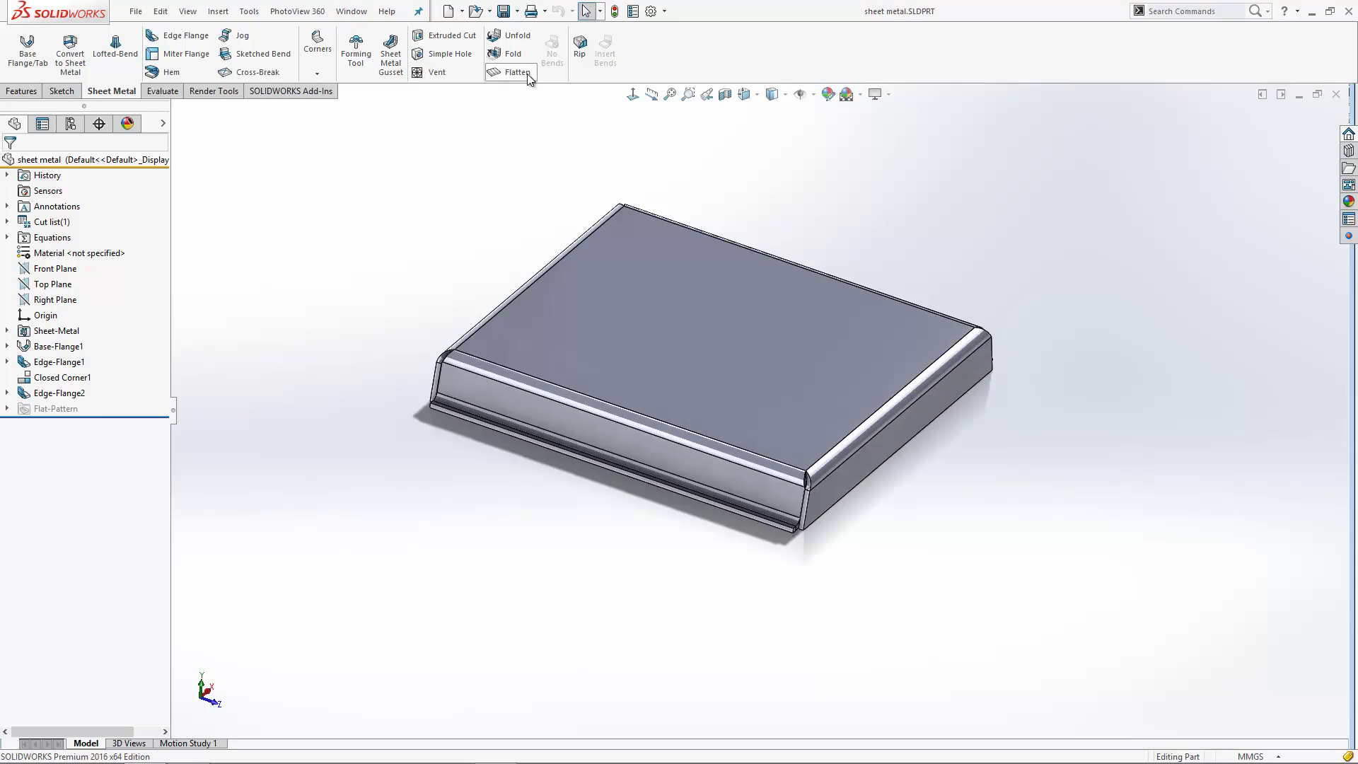
Step: Flatten the tray into its flat pattern and tilt the sheet to a steeper angle
{"action": "left_click", "coordinate": [496, 74]}
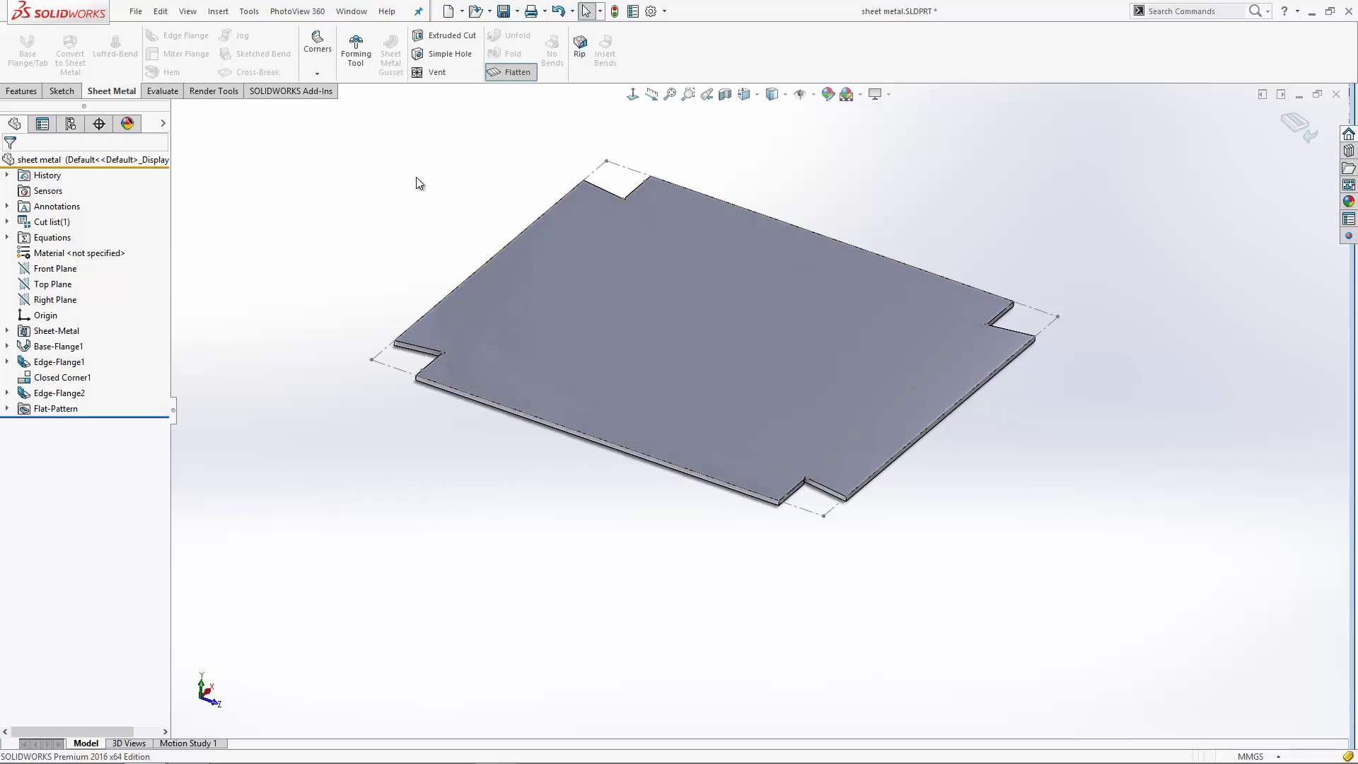
{"action": "mouse_move", "coordinate": [843, 447]}
{"action": "middle_mouse_down"}
{"action": "mouse_move", "coordinate": [828, 385]}
{"action": "mouse_move", "coordinate": [840, 469]}
{"action": "middle_mouse_up"}
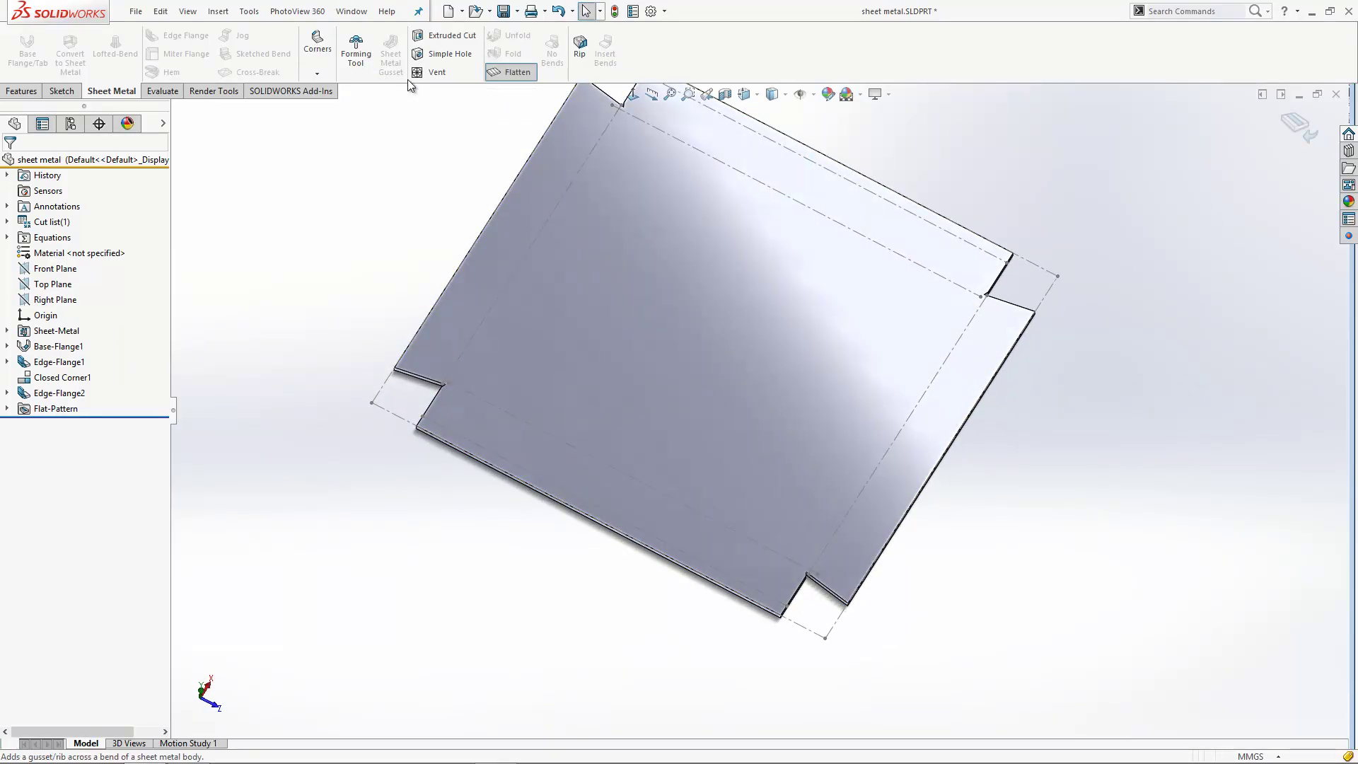
{"action": "left_click", "coordinate": [328, 75]}
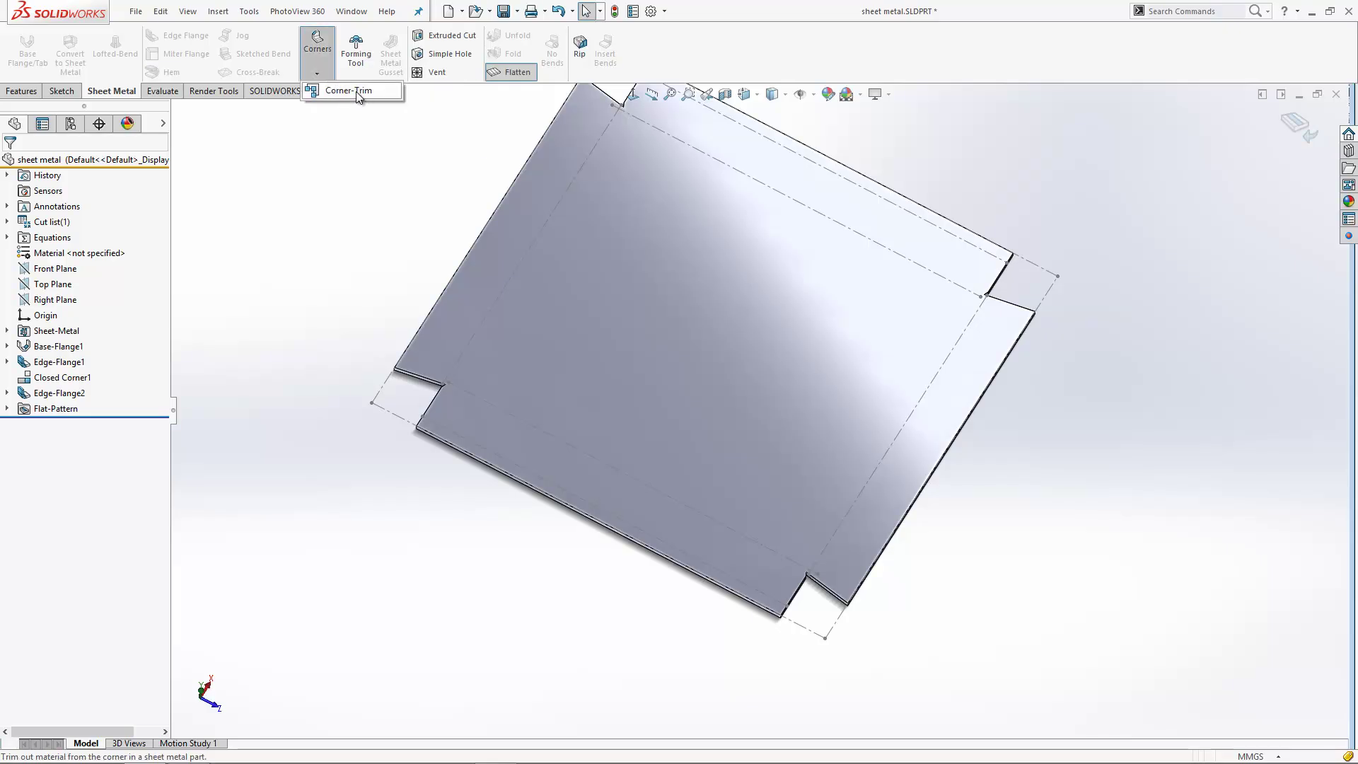
Step: Start a Corner-Trim, pick one notch edge and collect all four corners for 5.00mm circular reliefs
{"action": "left_click", "coordinate": [355, 90]}
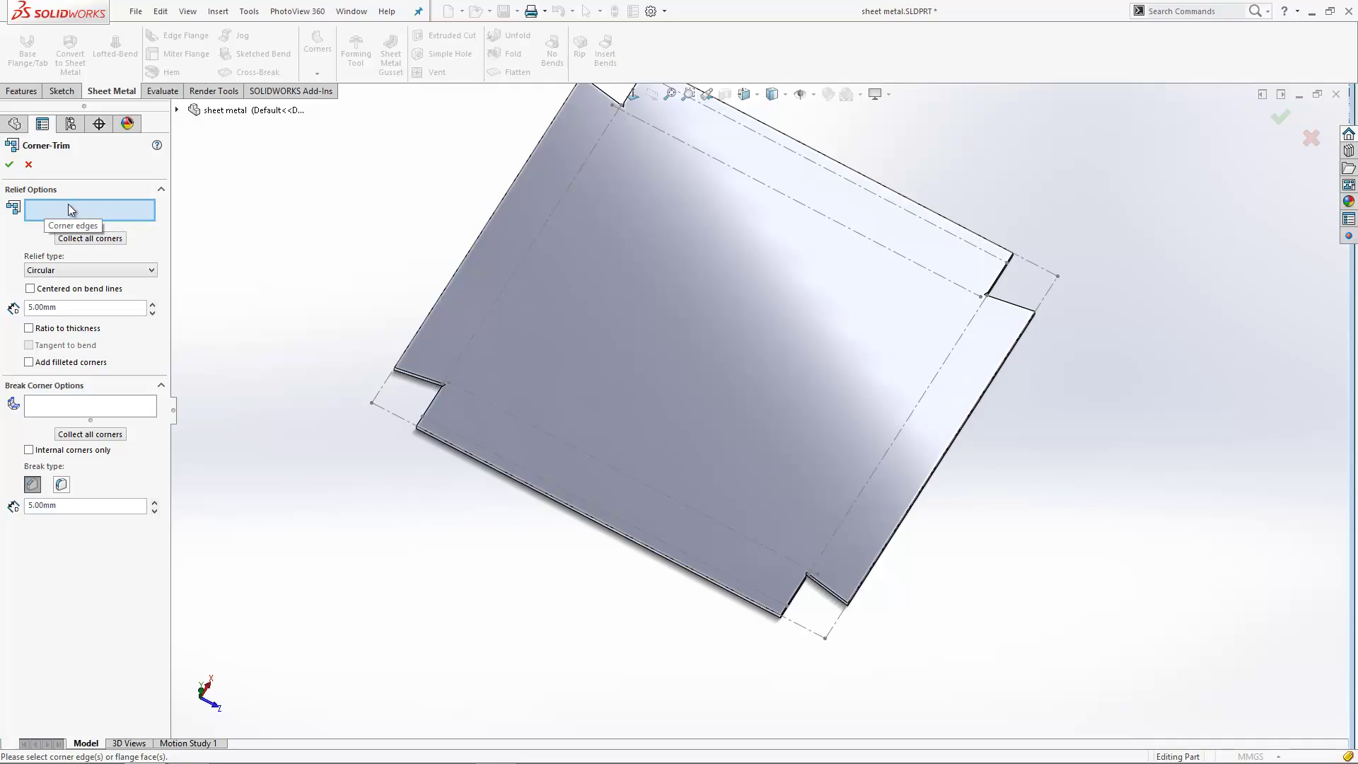
{"action": "left_click", "coordinate": [808, 572]}
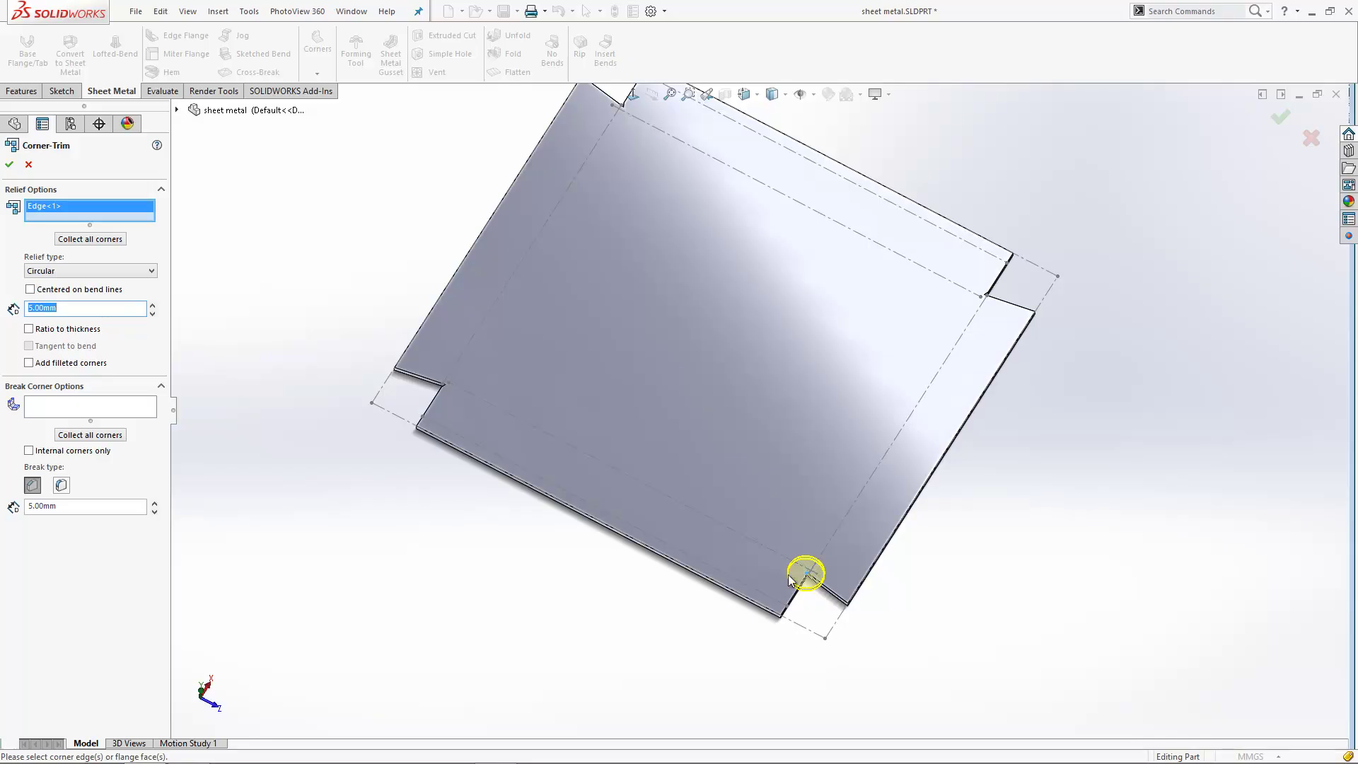
{"action": "left_click", "coordinate": [91, 239]}
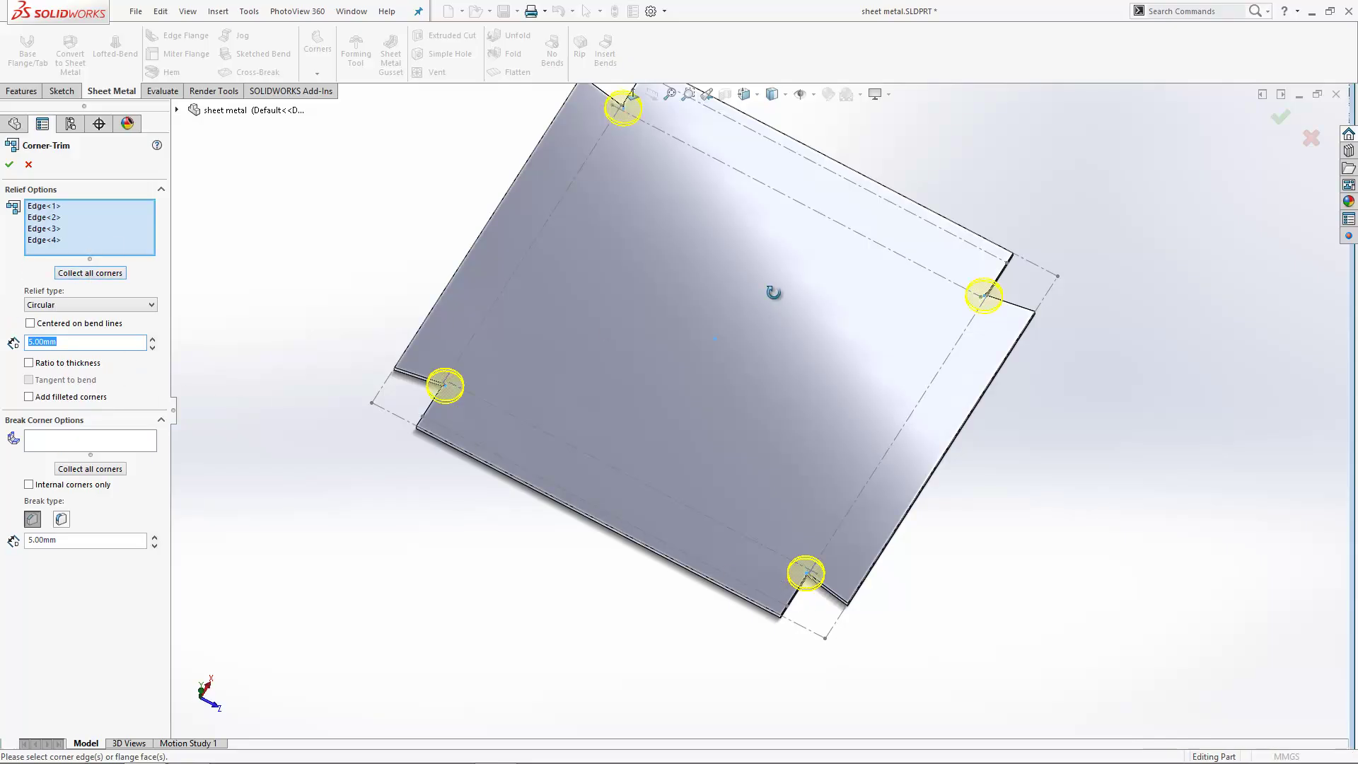
{"action": "key", "text": "ctrl+8"}
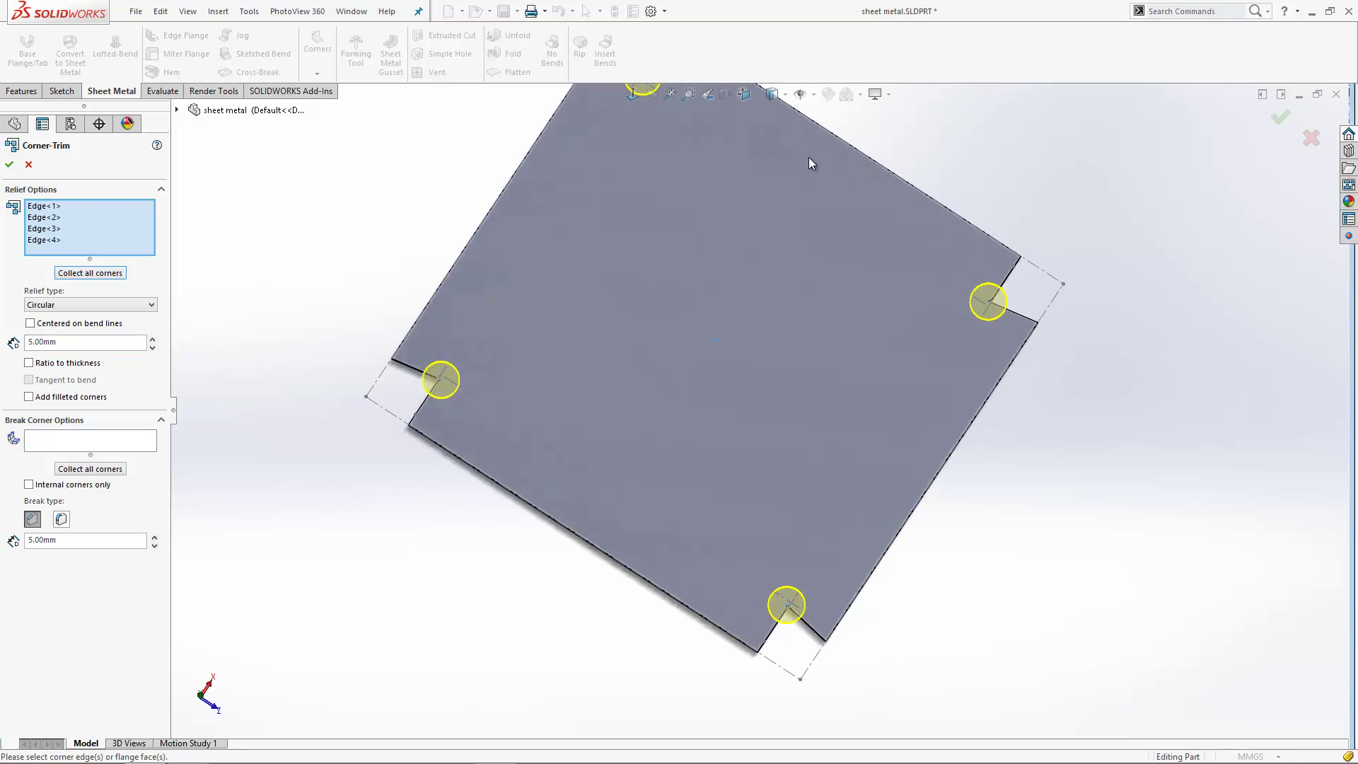
{"action": "key", "text": "f"}
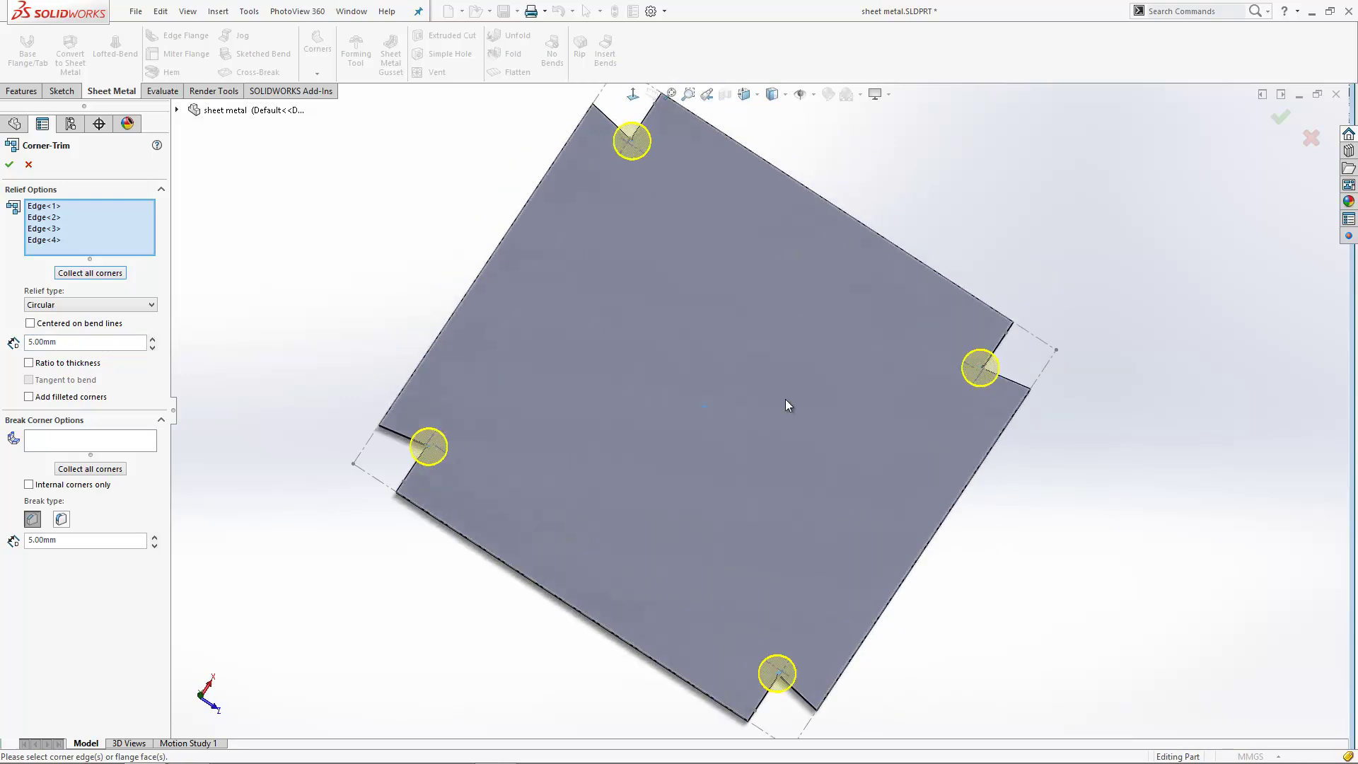
{"action": "middle_click_drag", "start_coordinate": [784, 399], "coordinate": [755, 313]}
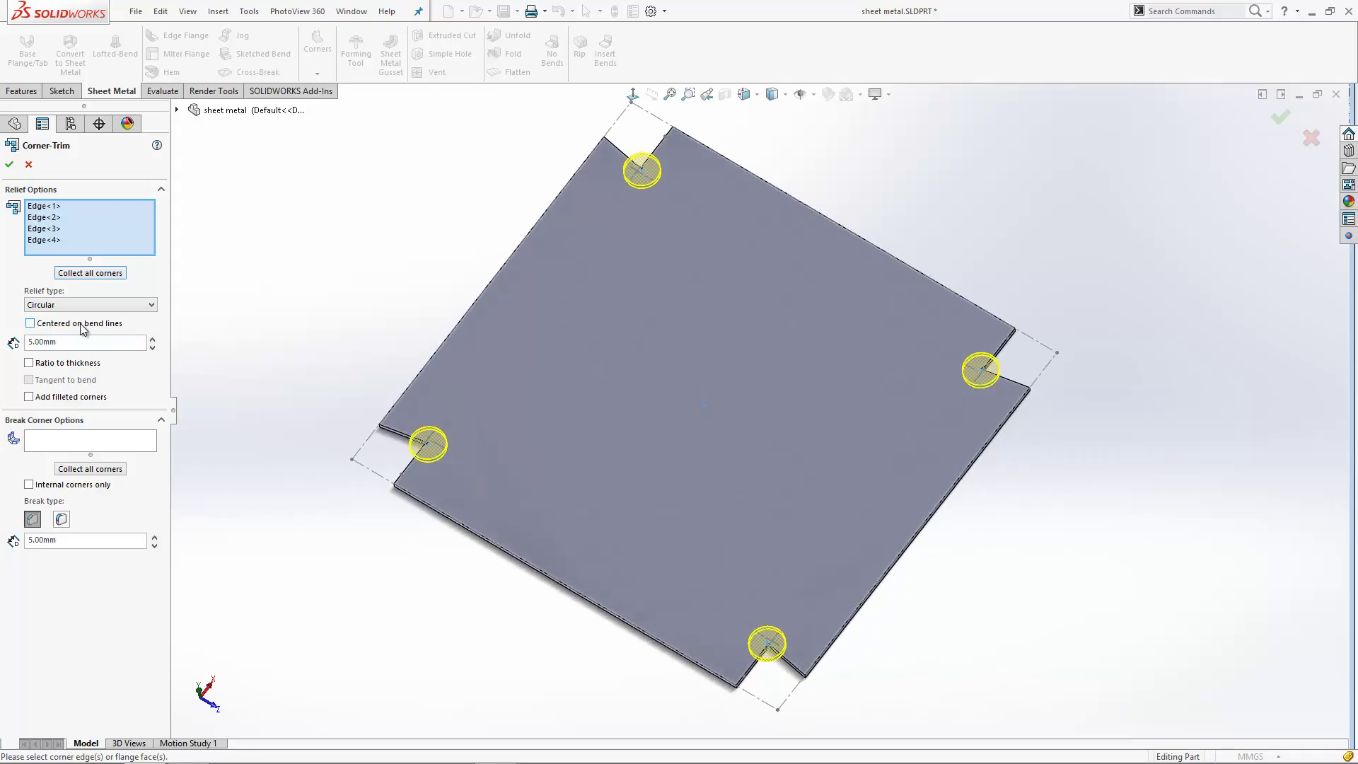
Step: Keep the circular relief at a fixed 5.00mm size, not centred on the bend lines
{"action": "scroll", "coordinate": [792, 644], "scroll_direction": "down", "scroll_amount": 5}
{"action": "scroll", "coordinate": [700, 533], "scroll_direction": "down", "scroll_amount": 4}
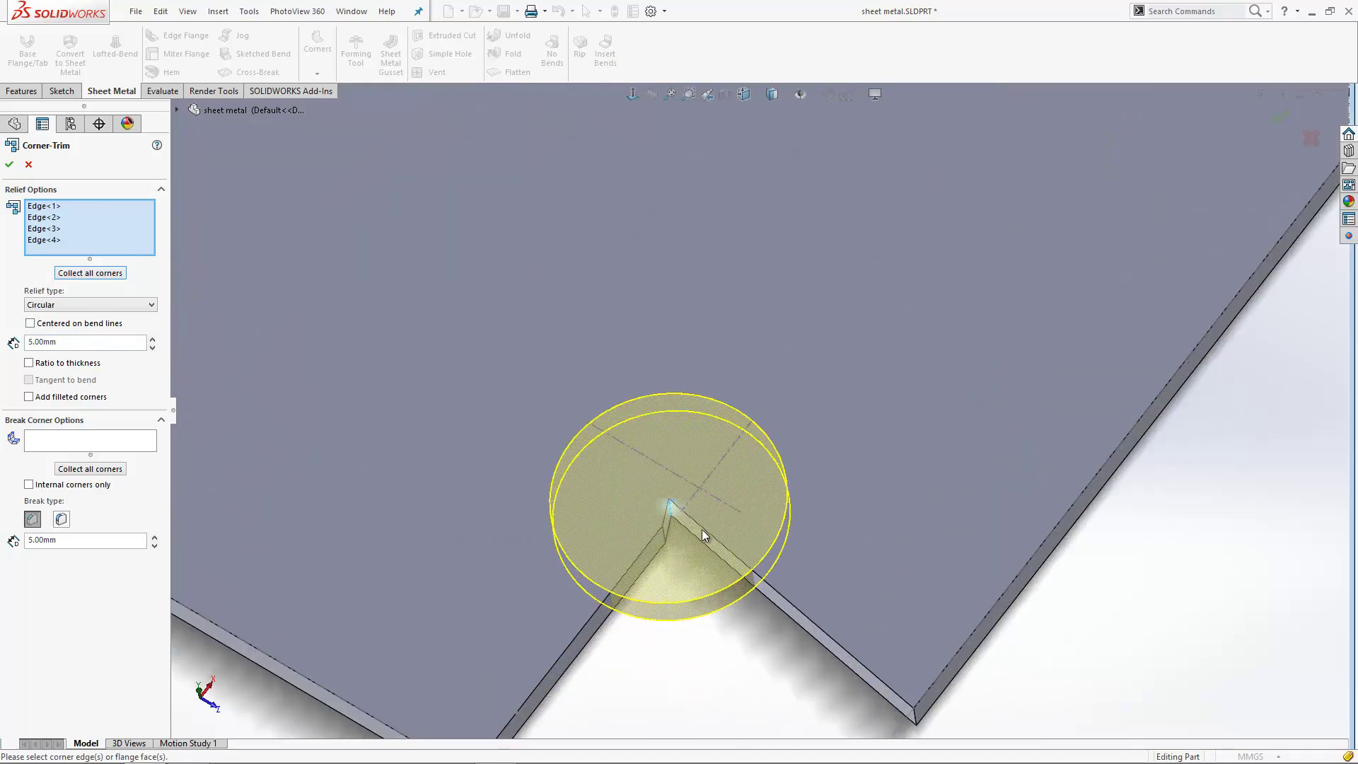
{"action": "left_click", "coordinate": [64, 323]}
{"action": "left_click", "coordinate": [63, 324]}
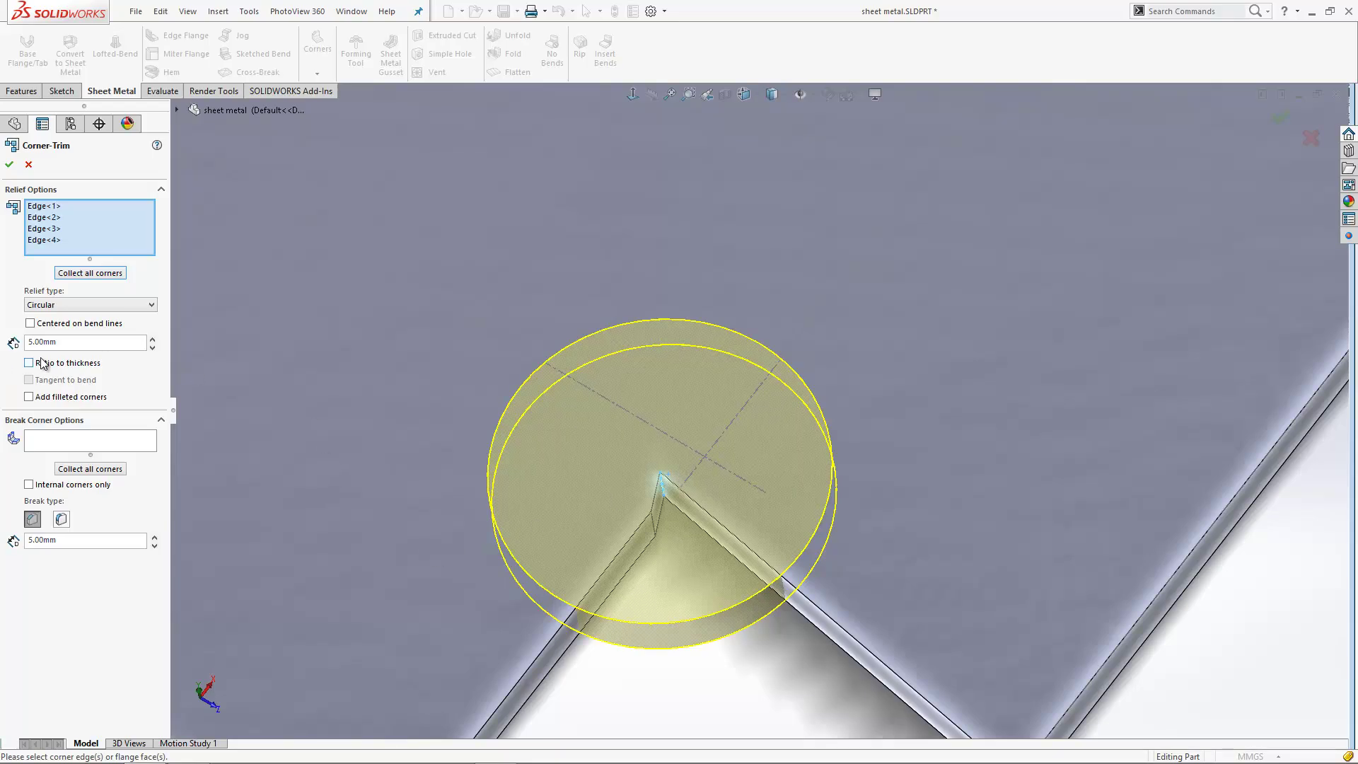
{"action": "double_click", "coordinate": [67, 341]}
{"action": "type", "text": "3"}
{"action": "key", "text": "Return"}
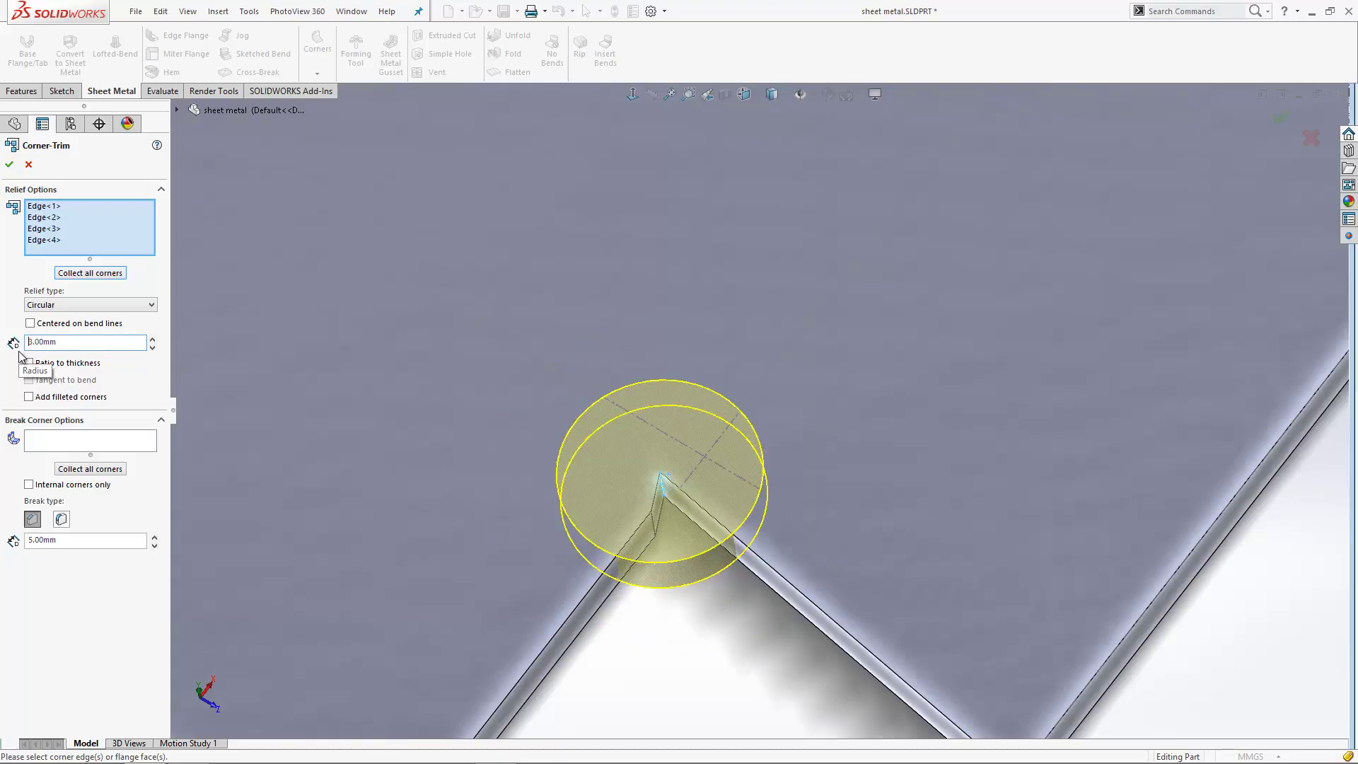
{"action": "left_click", "coordinate": [66, 364]}
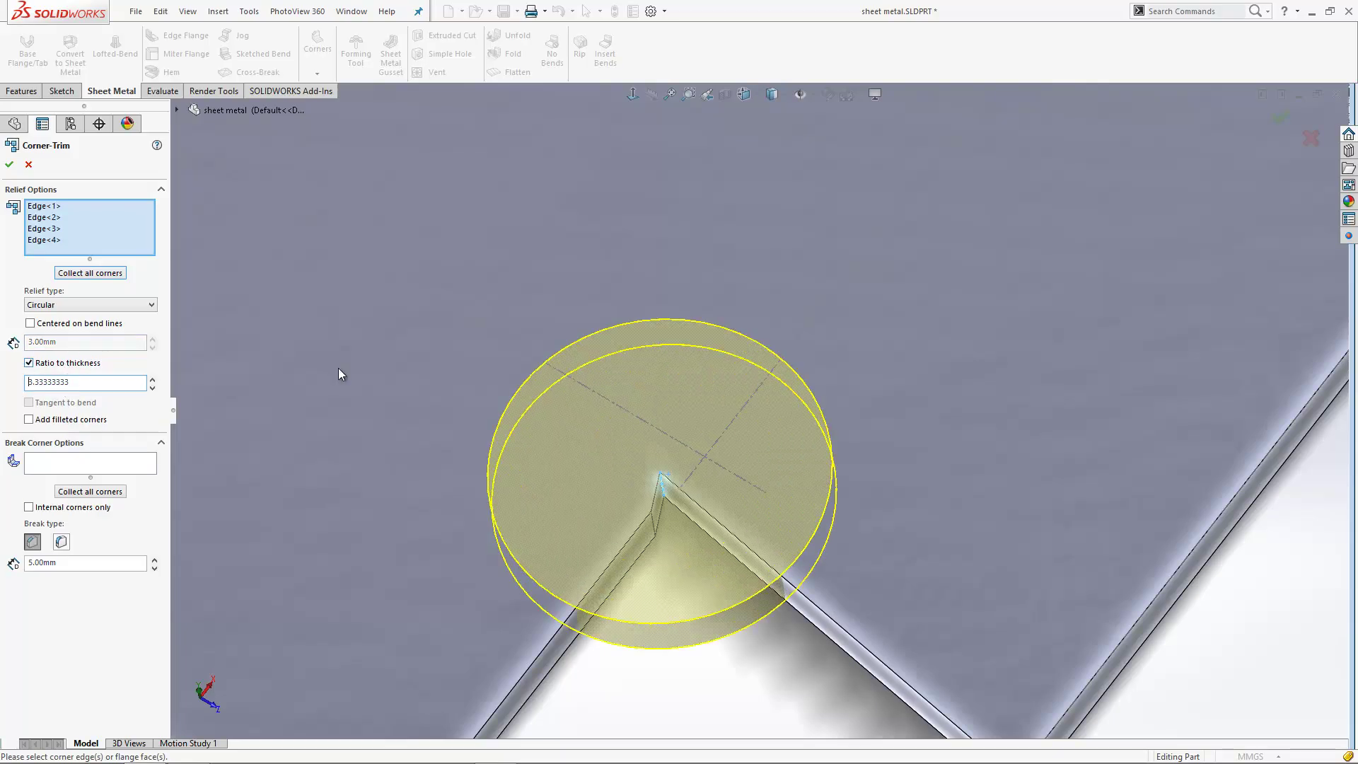
{"action": "left_click", "coordinate": [62, 365]}
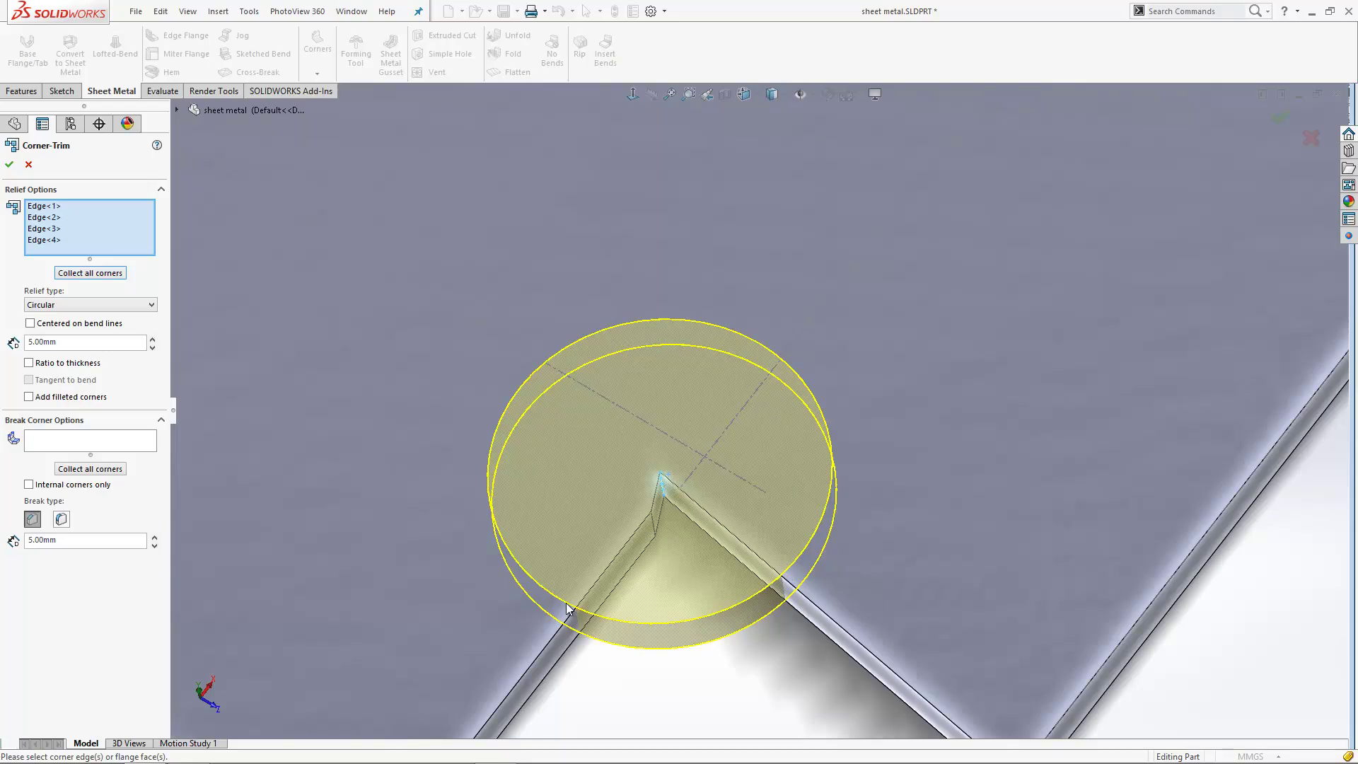
Step: Add 0.50mm filleted corners, leave Break Corner empty, and apply Corner-Trim1
{"action": "left_click", "coordinate": [71, 397]}
{"action": "left_click_drag", "start_coordinate": [69, 417], "coordinate": [2, 423]}
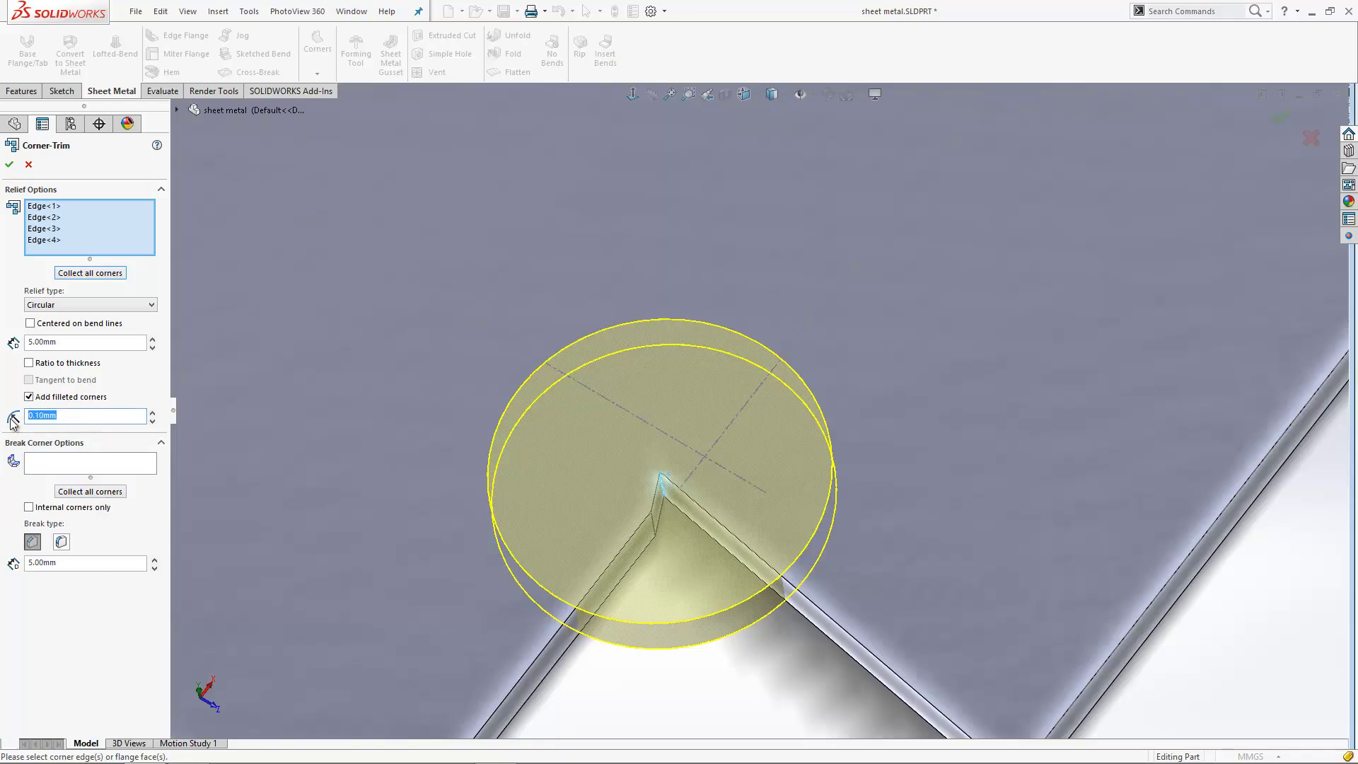
{"action": "type", "text": "0.50mm"}
{"action": "scroll", "coordinate": [791, 634], "scroll_direction": "up", "scroll_amount": 4}
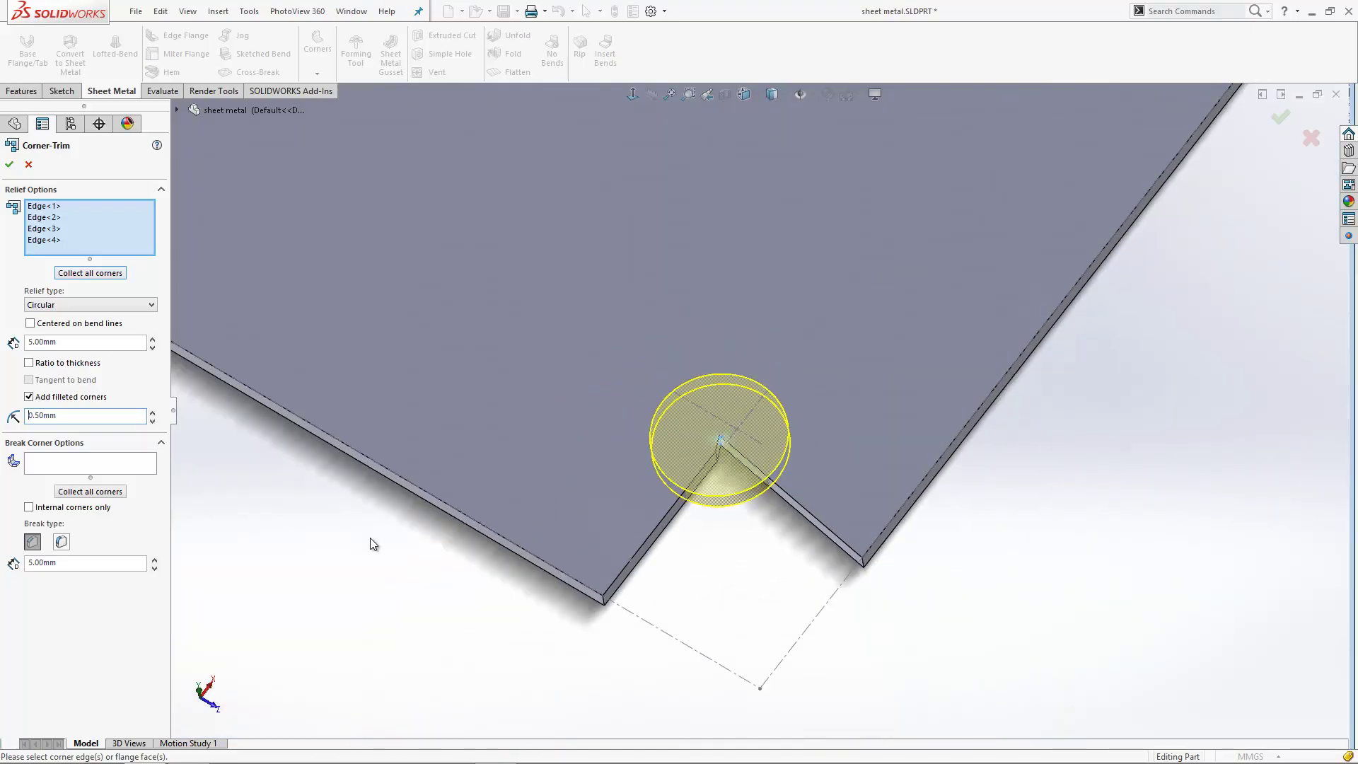
{"action": "left_click", "coordinate": [93, 471]}
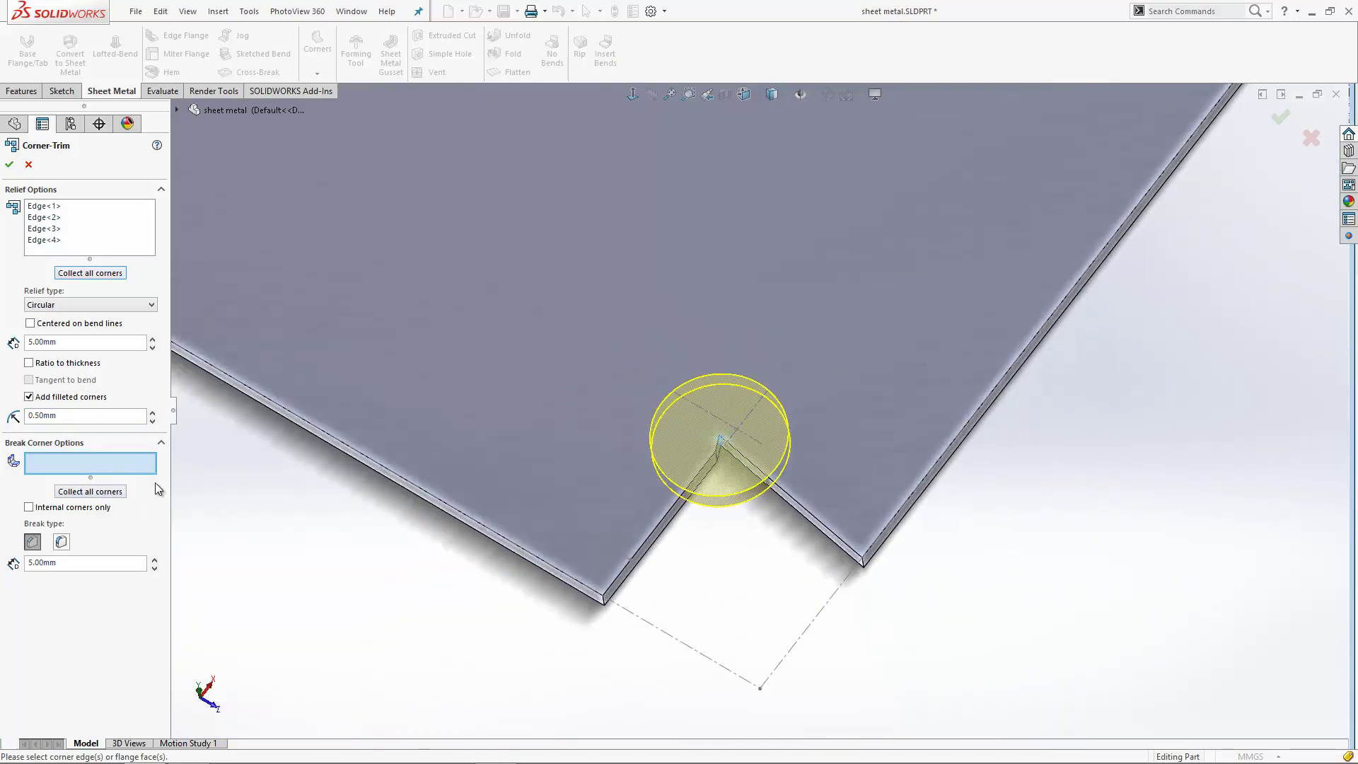
{"action": "left_click", "coordinate": [604, 599]}
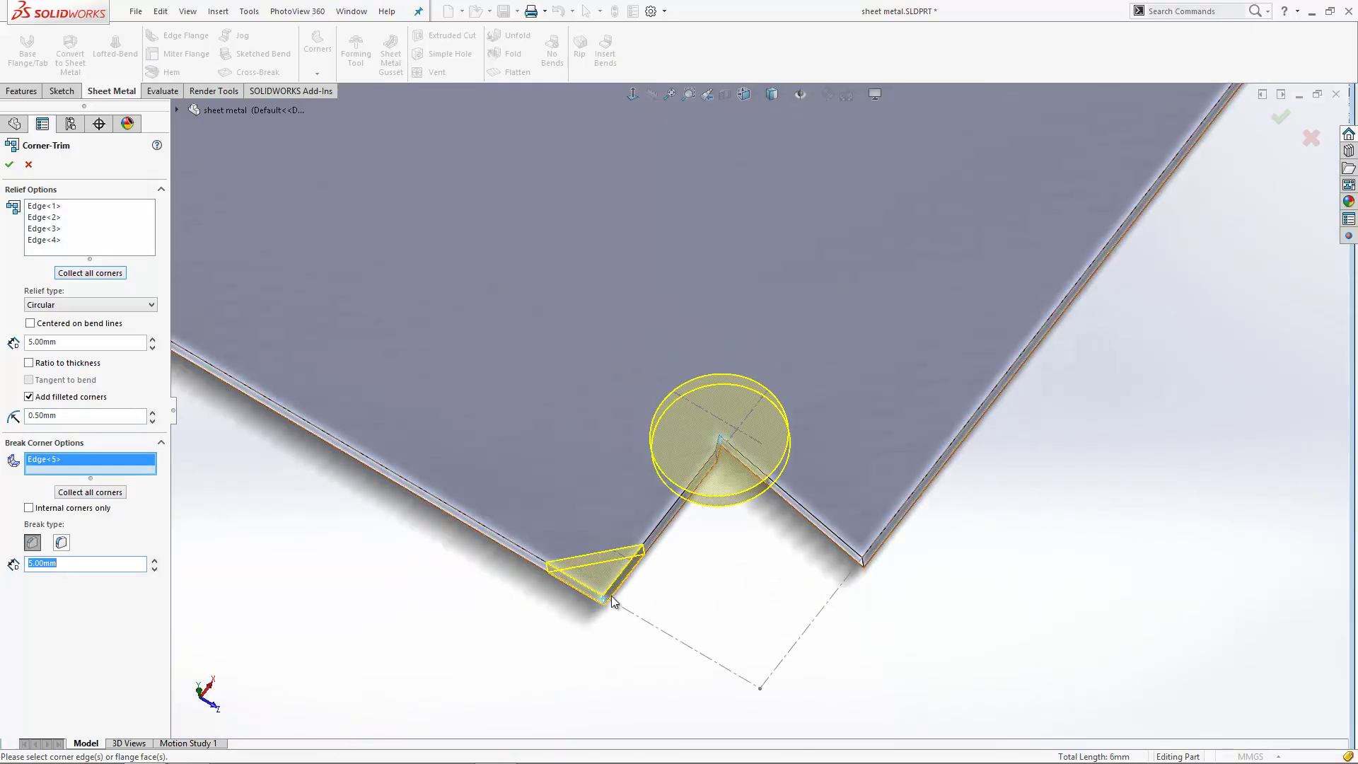
{"action": "left_click", "coordinate": [605, 611]}
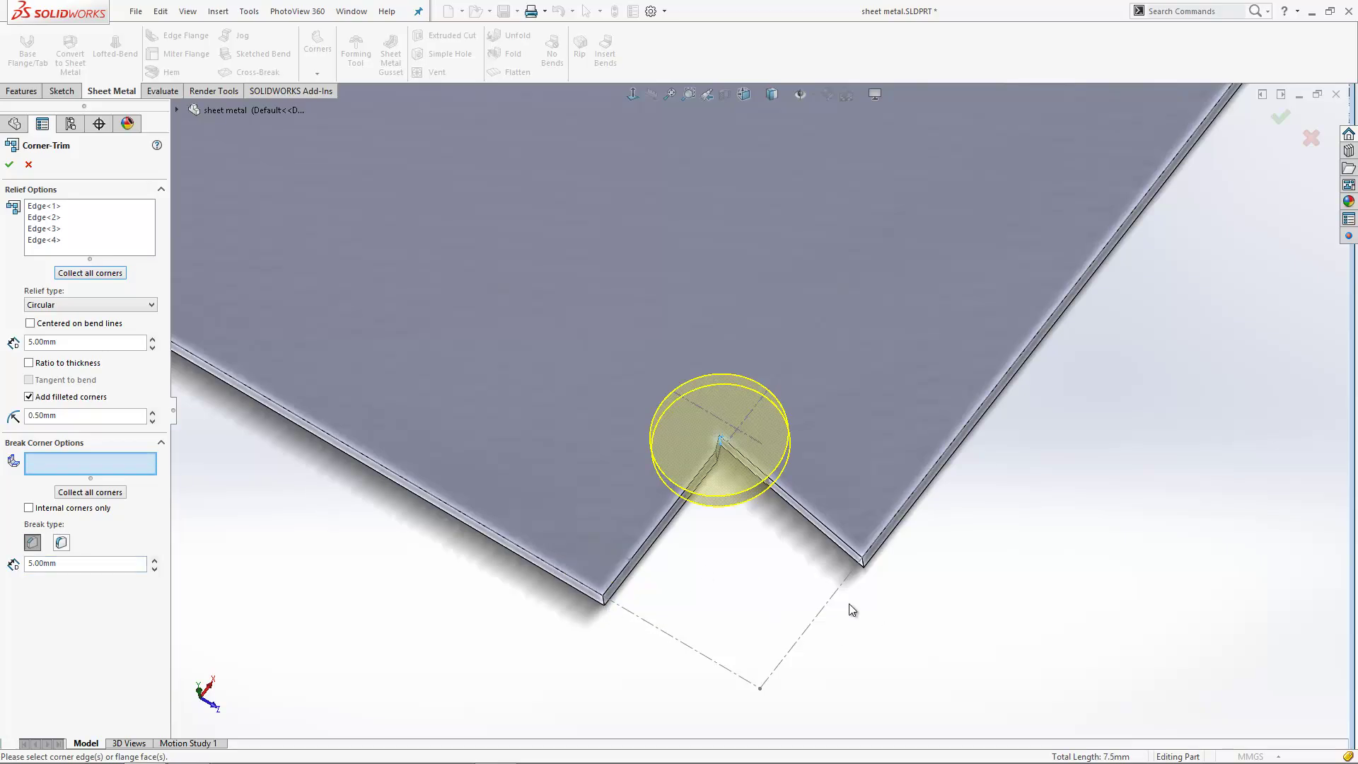
{"action": "left_click", "coordinate": [1288, 120]}
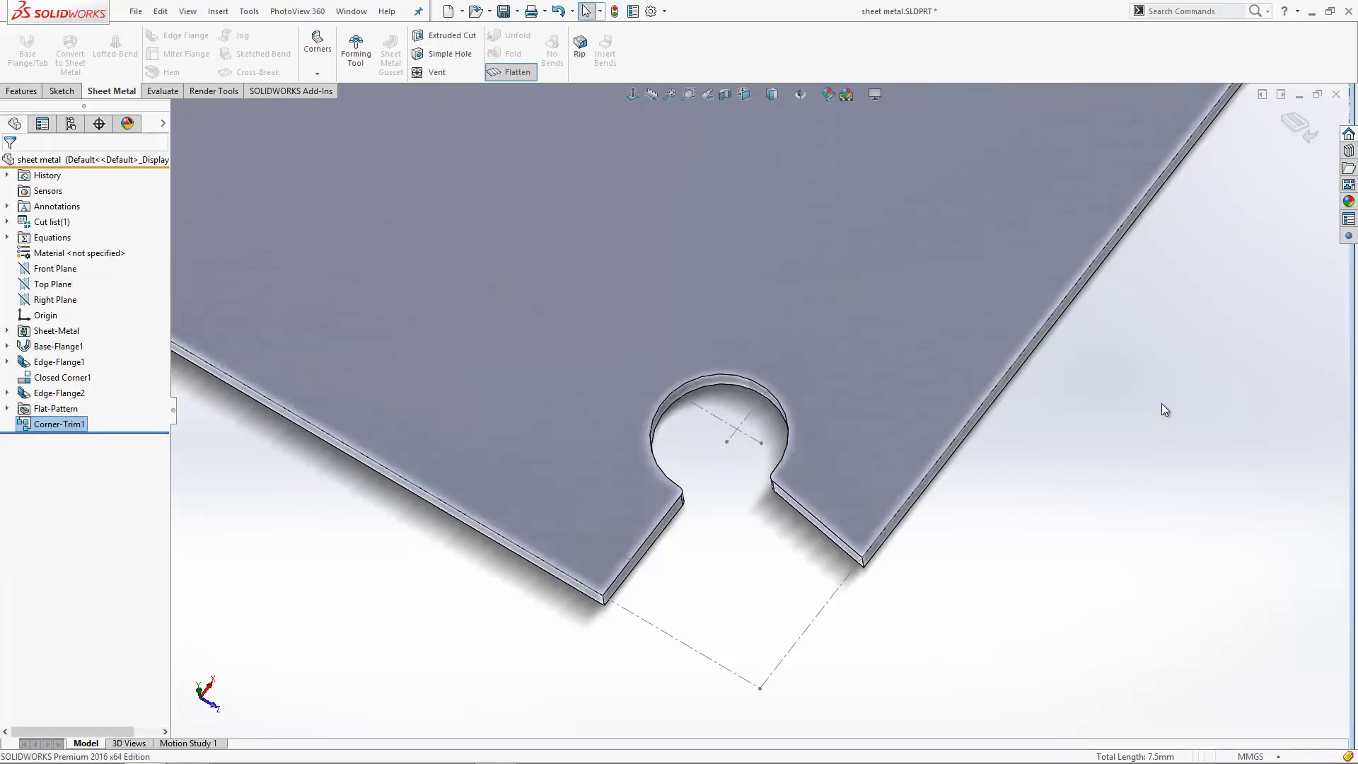
Step: Fold the flat plate back into the tray and orbit to a low oblique view of a corner
{"action": "key", "text": "f"}
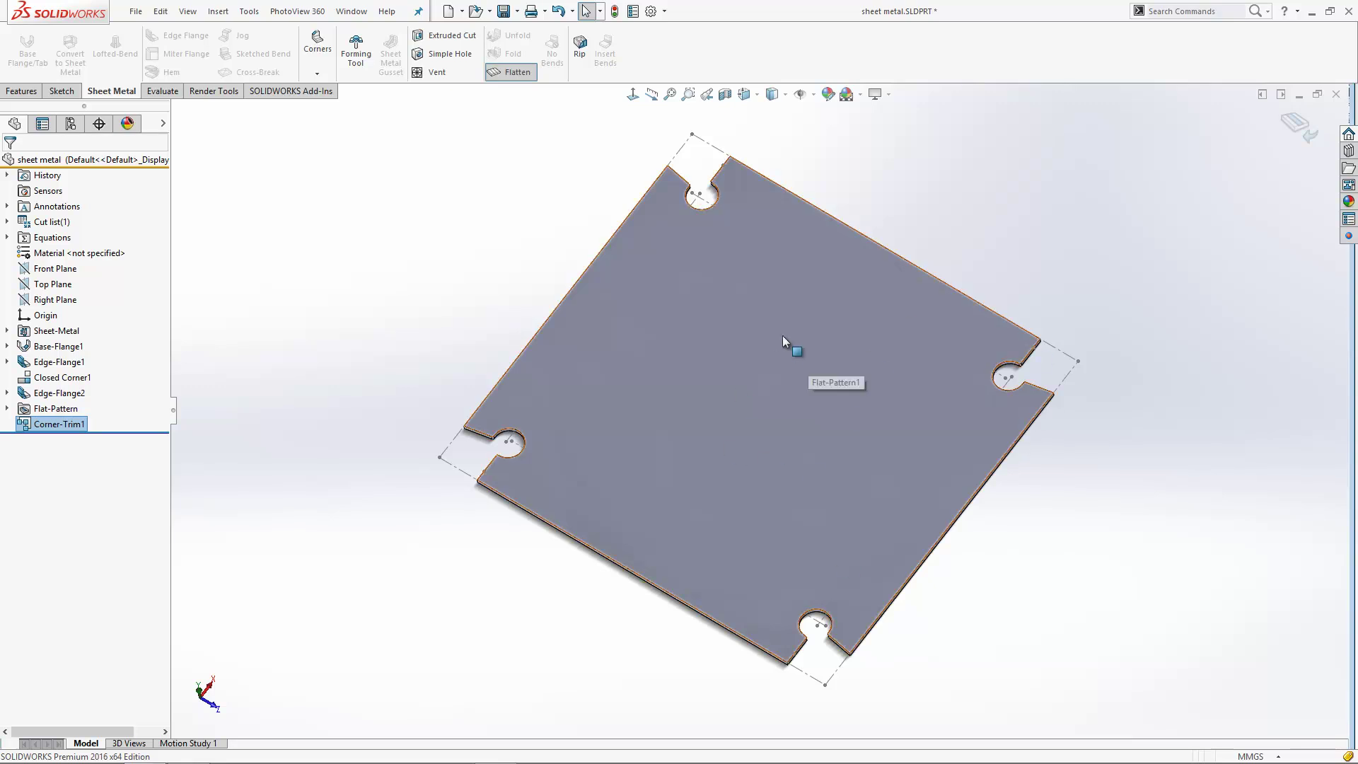
{"action": "left_click", "coordinate": [513, 74]}
{"action": "middle_click_drag", "start_coordinate": [720, 400], "coordinate": [700, 278]}
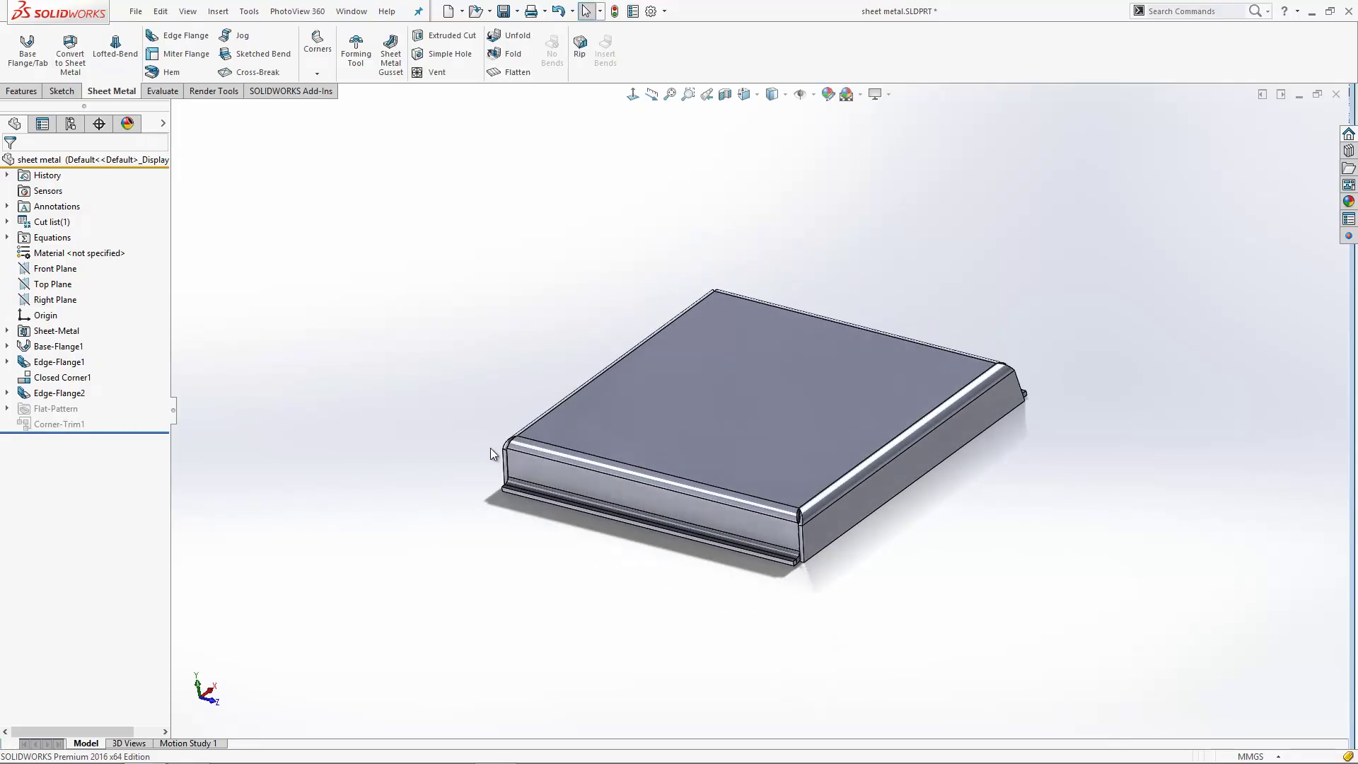
{"action": "middle_click_drag", "start_coordinate": [848, 516], "coordinate": [847, 539]}
{"action": "scroll", "coordinate": [811, 577], "scroll_direction": "down", "scroll_amount": 6}
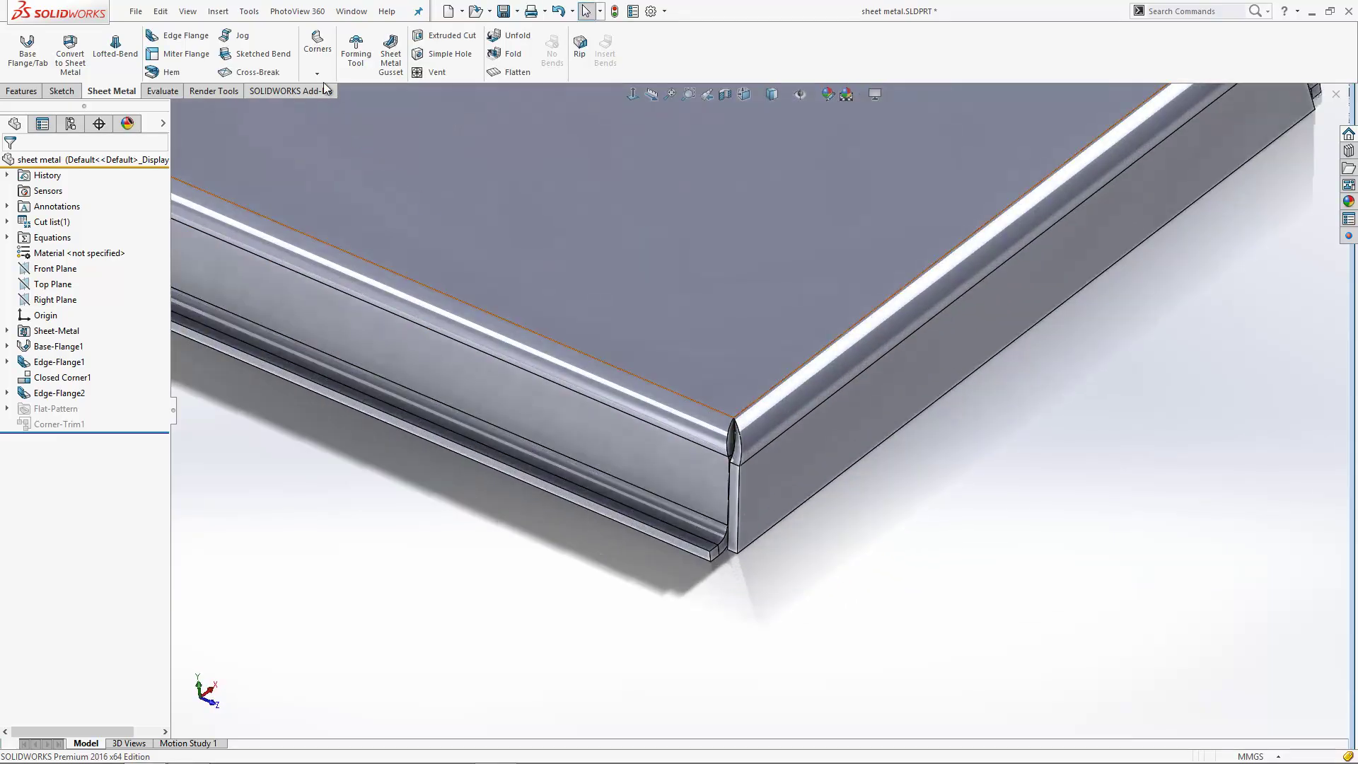
{"action": "left_click", "coordinate": [324, 74]}
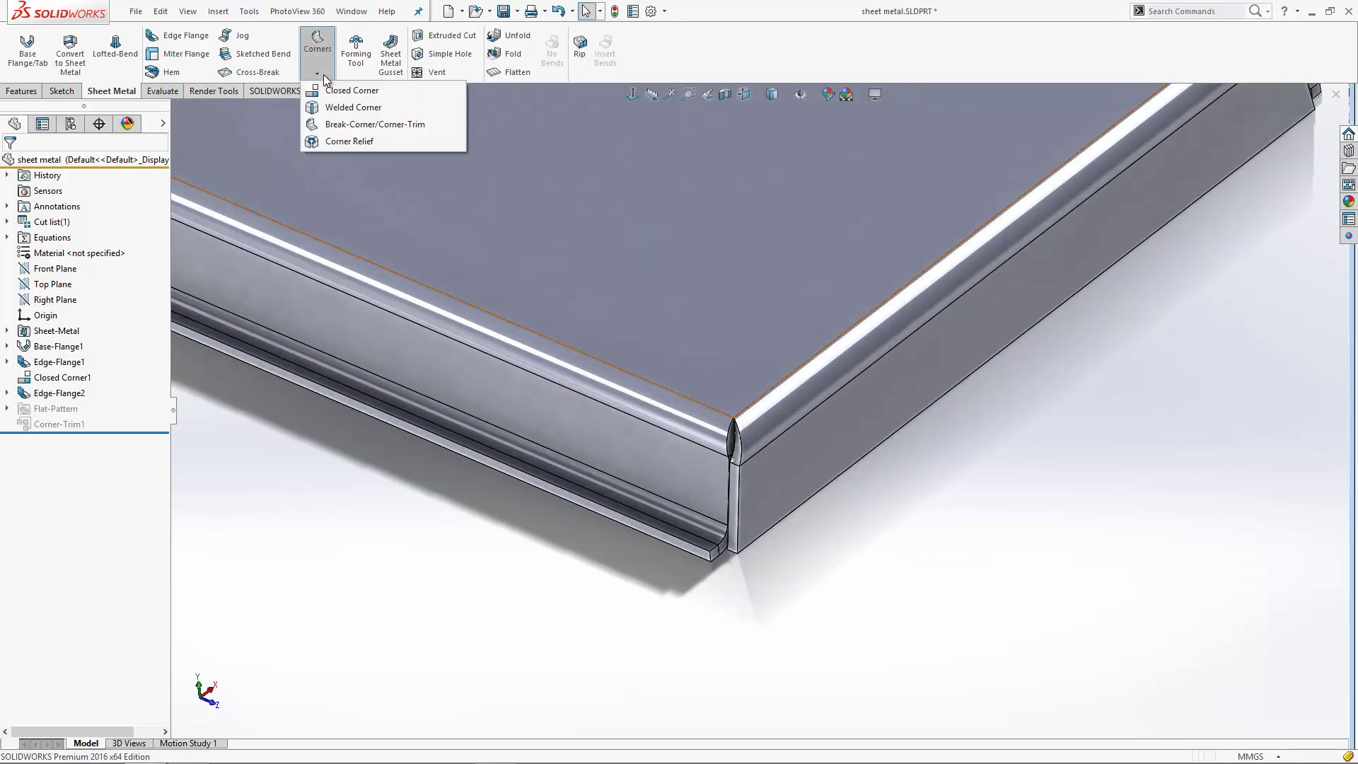
Step: Add a Corner Relief on all tray corners: circular, 3.00mm, centred on the bend lines
{"action": "left_click", "coordinate": [357, 141]}
{"action": "scroll", "coordinate": [565, 294], "scroll_direction": "up", "scroll_amount": 6}
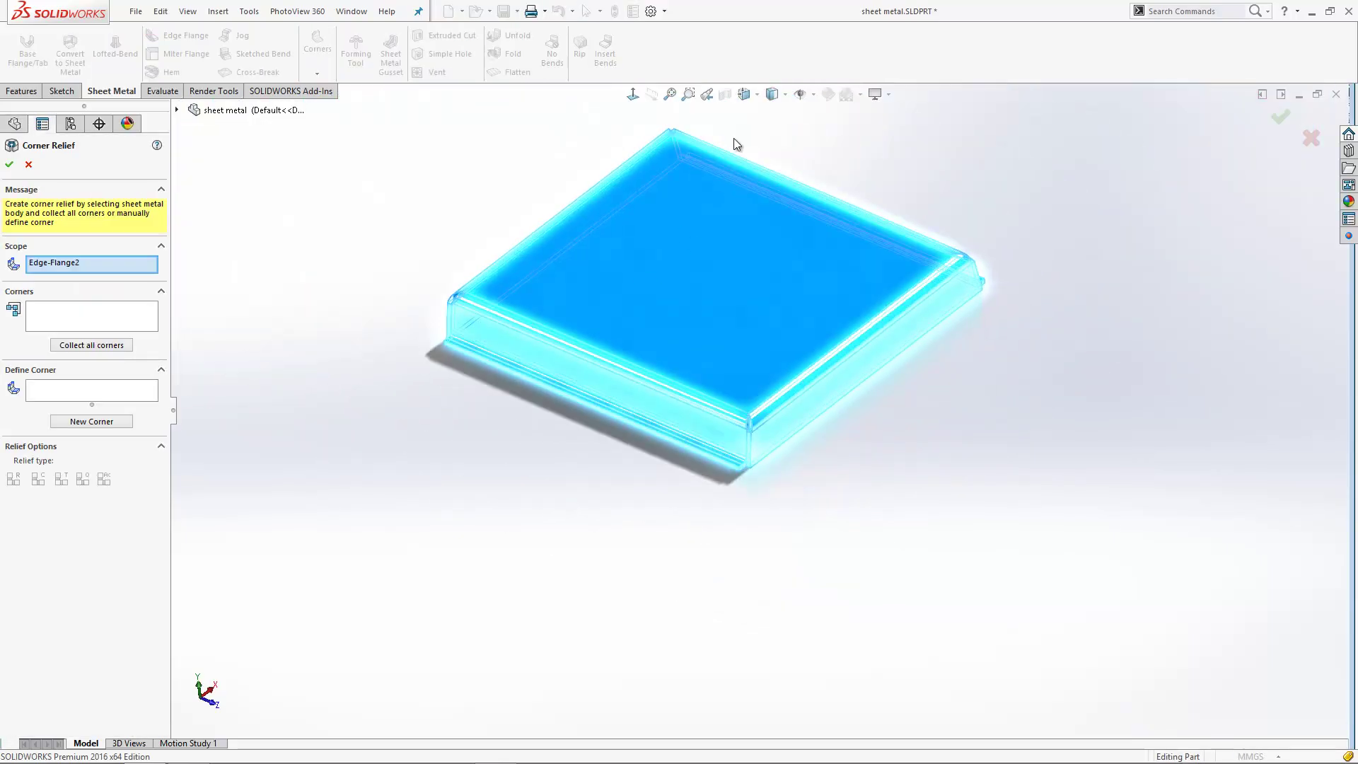
{"action": "left_click", "coordinate": [108, 347]}
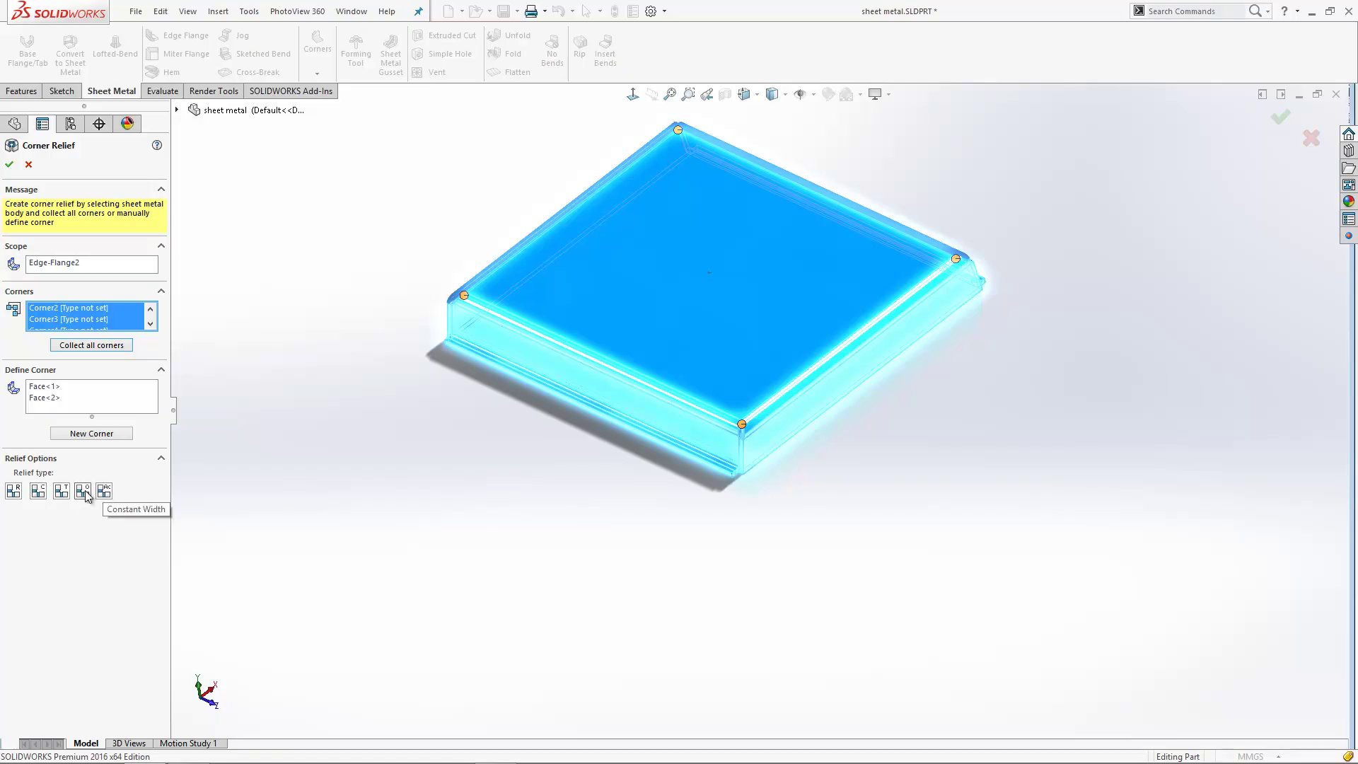
{"action": "left_click", "coordinate": [39, 492]}
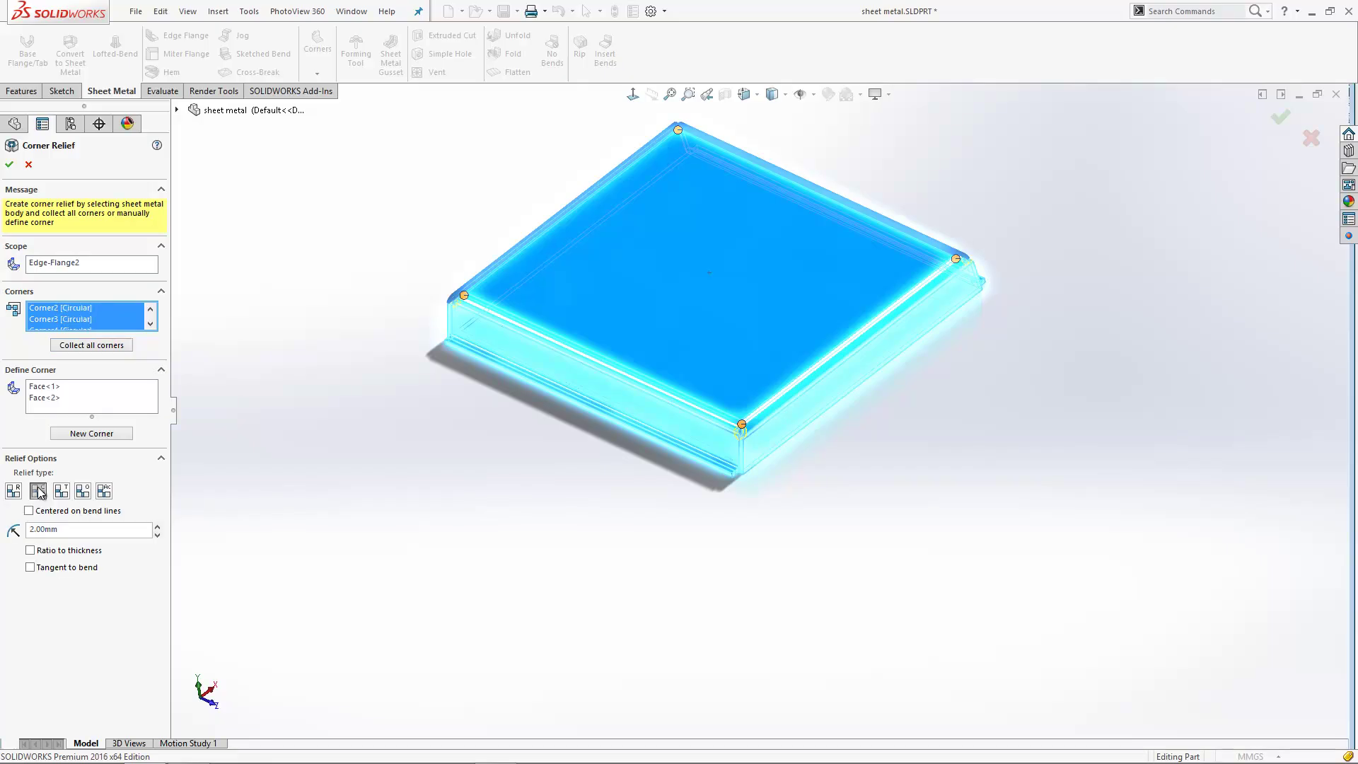
{"action": "left_click", "coordinate": [81, 529]}
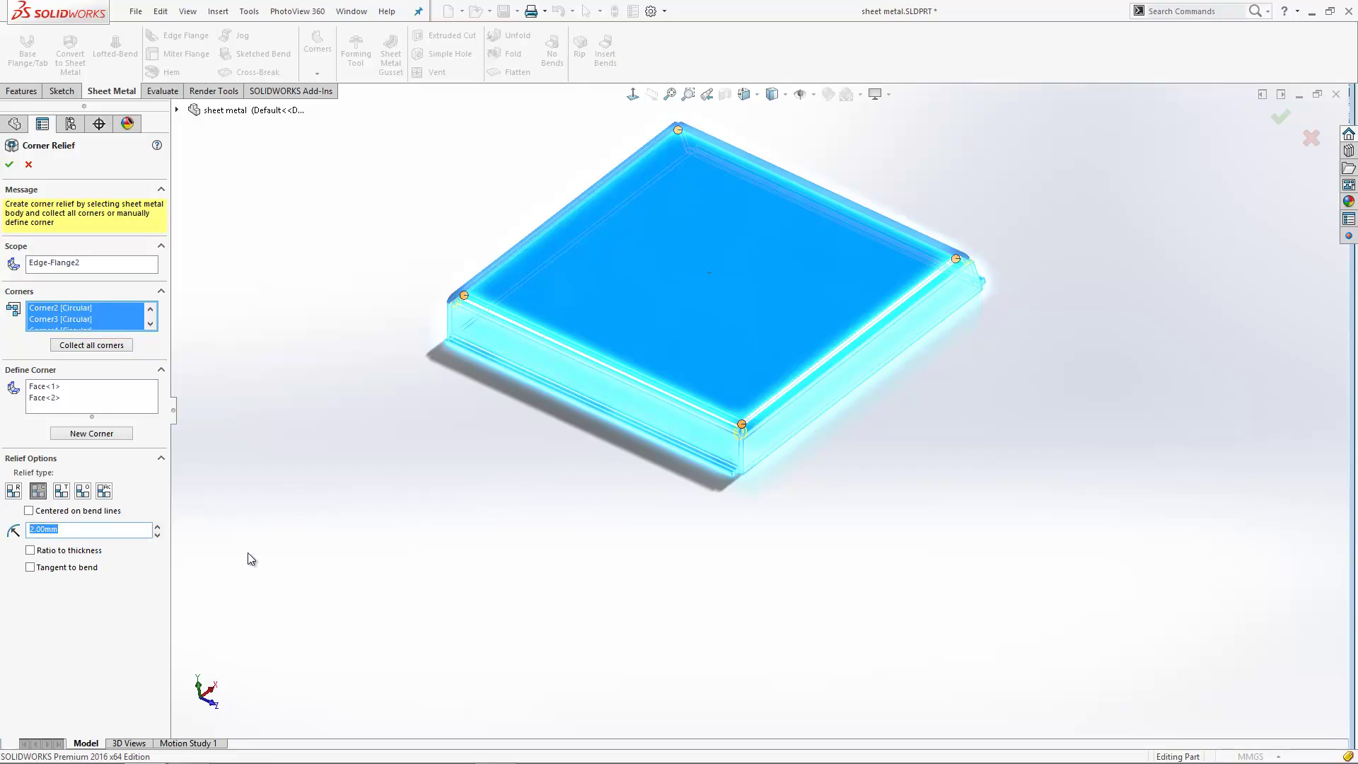
{"action": "type", "text": "3"}
{"action": "key", "text": "Return"}
{"action": "left_click", "coordinate": [73, 515]}
Step: Apply Corner Relief1, then flatten the tray to show round relief holes at all four notches
{"action": "left_click", "coordinate": [9, 164]}
{"action": "scroll", "coordinate": [730, 408], "scroll_direction": "down", "scroll_amount": 5}
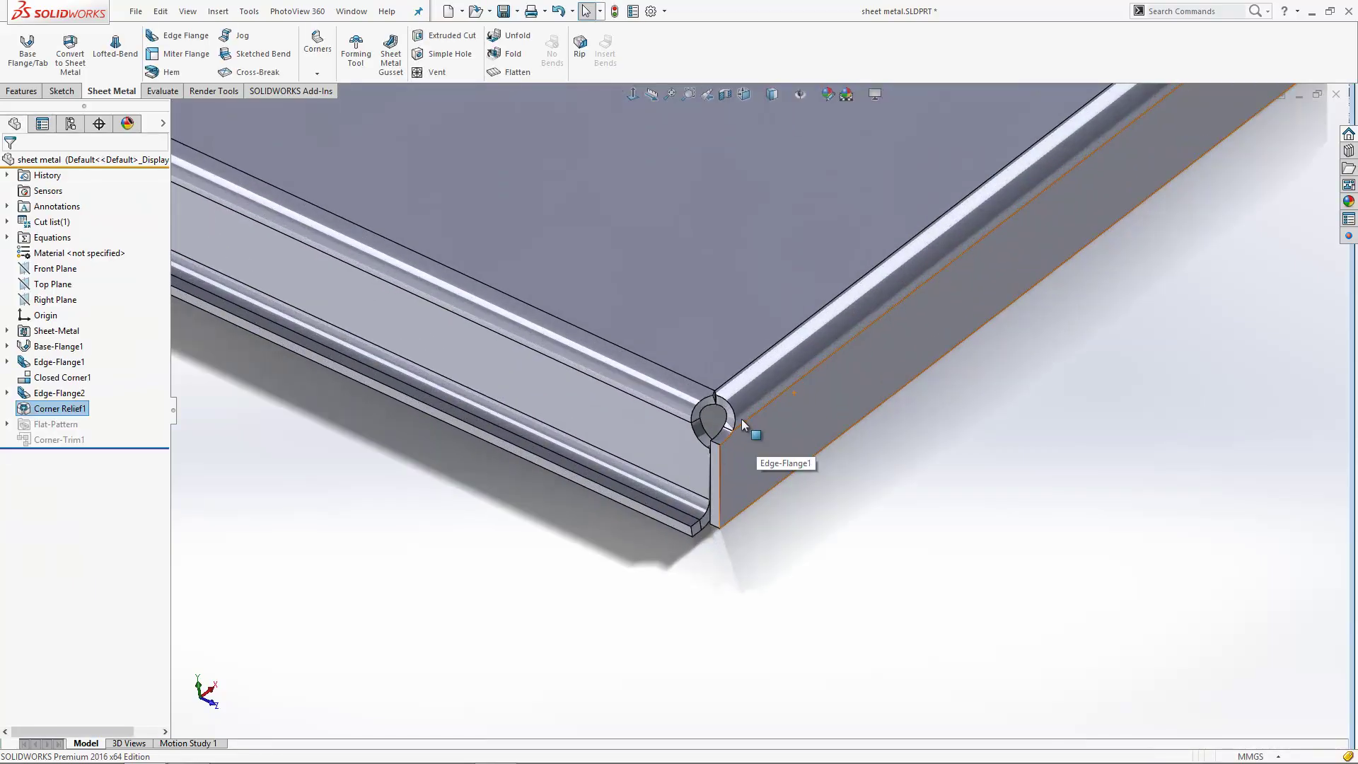
{"action": "scroll", "coordinate": [731, 409], "scroll_direction": "down", "scroll_amount": 1}
{"action": "scroll", "coordinate": [679, 463], "scroll_direction": "down", "scroll_amount": 2}
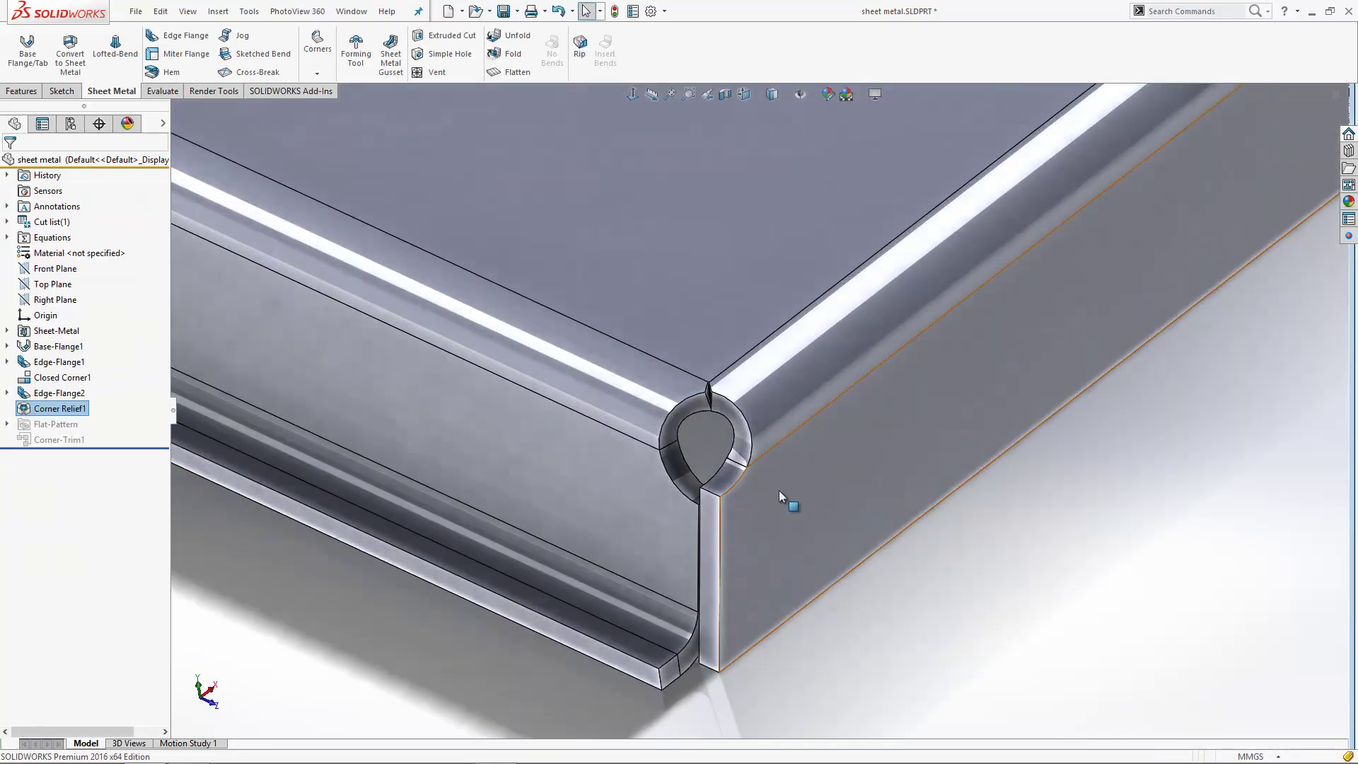
{"action": "scroll", "coordinate": [779, 495], "scroll_direction": "up", "scroll_amount": 5}
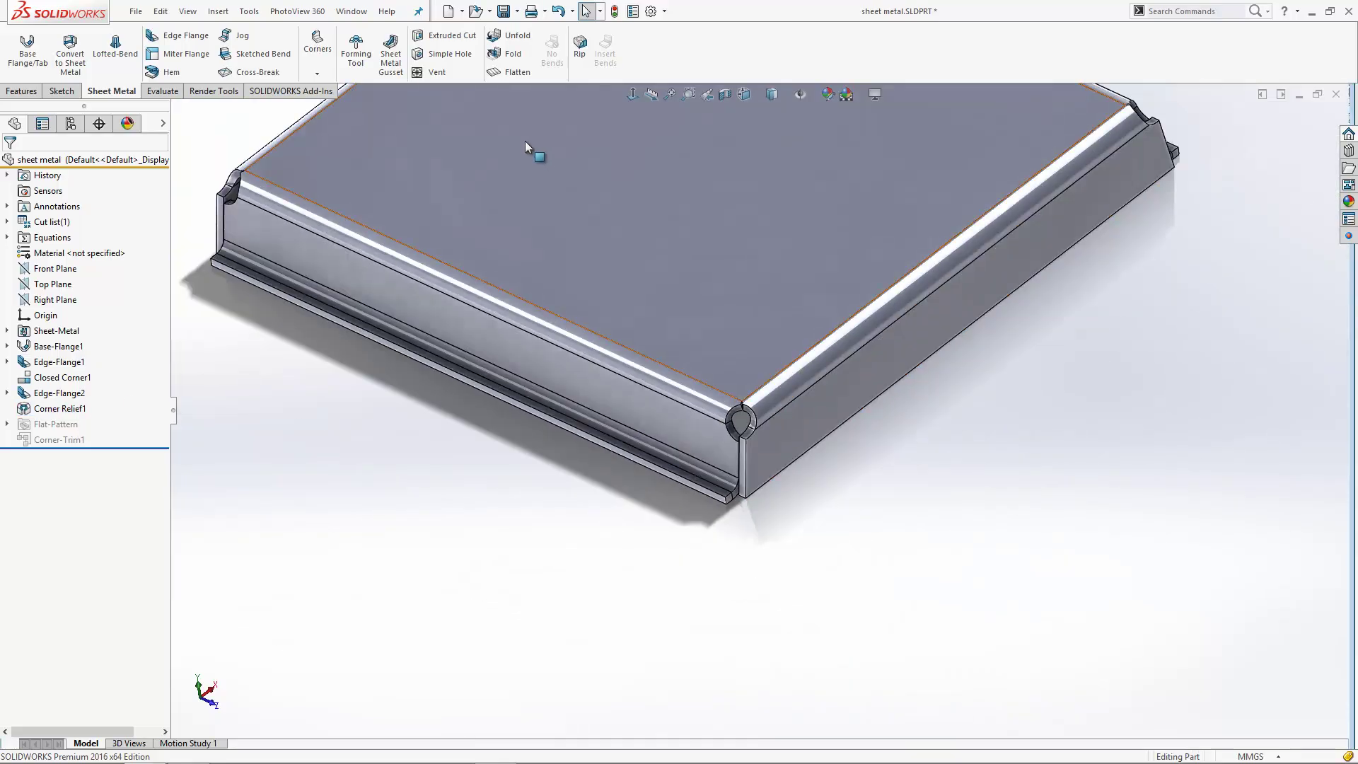
{"action": "left_click", "coordinate": [517, 72]}
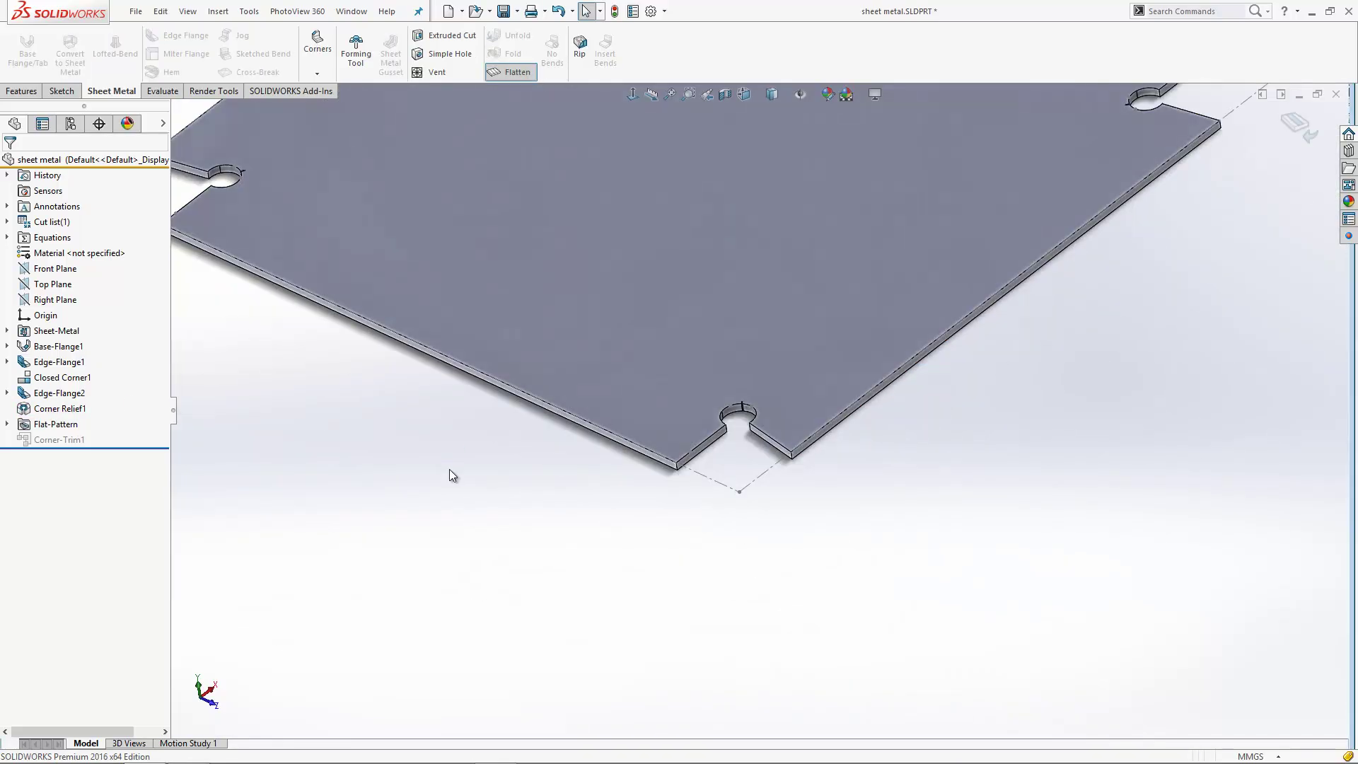
{"action": "key", "text": "f"}
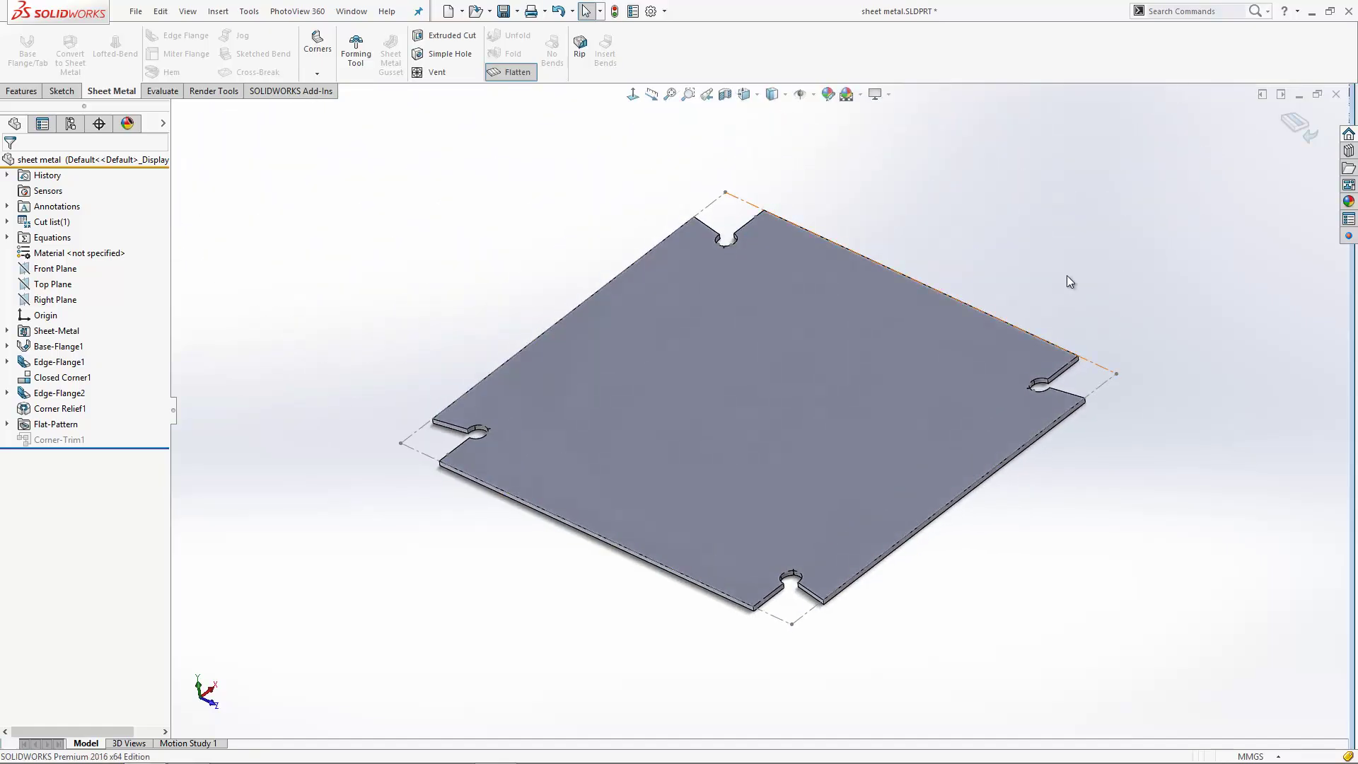